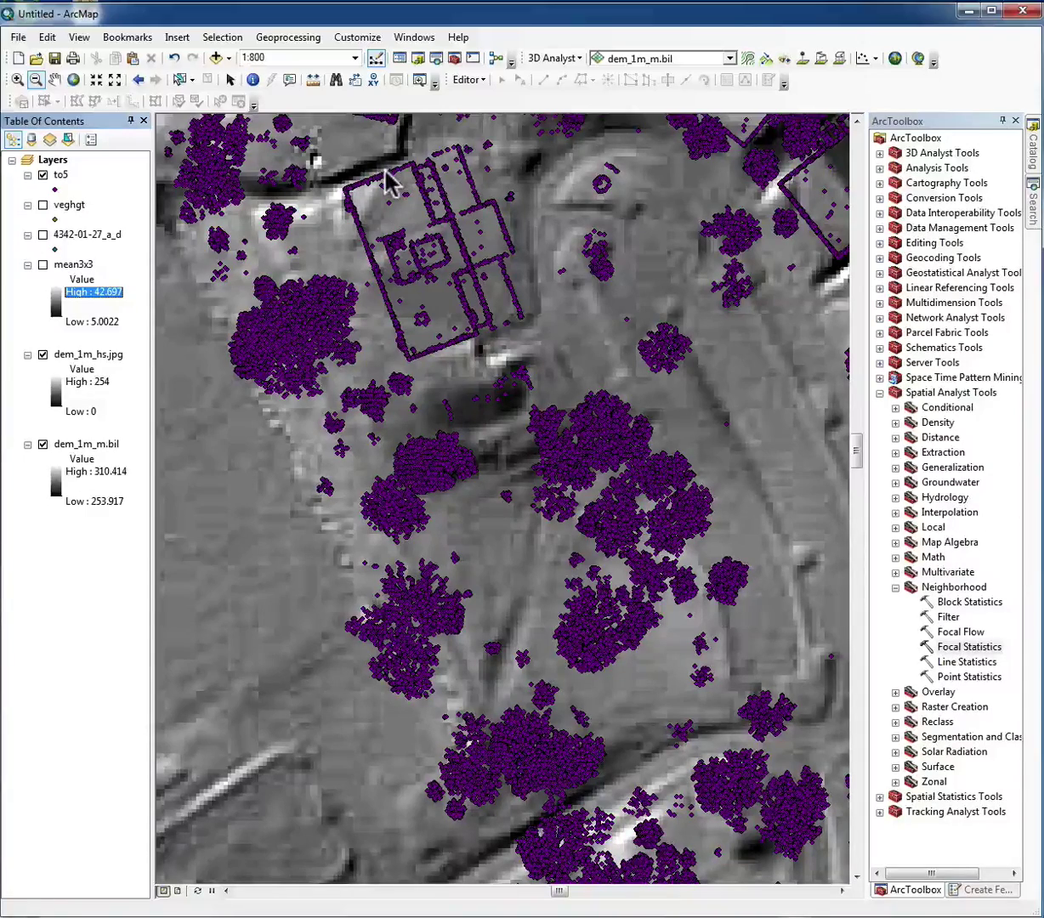
Open the attribute table of the to5 layer and move its window up to show all of it
click(222, 39)
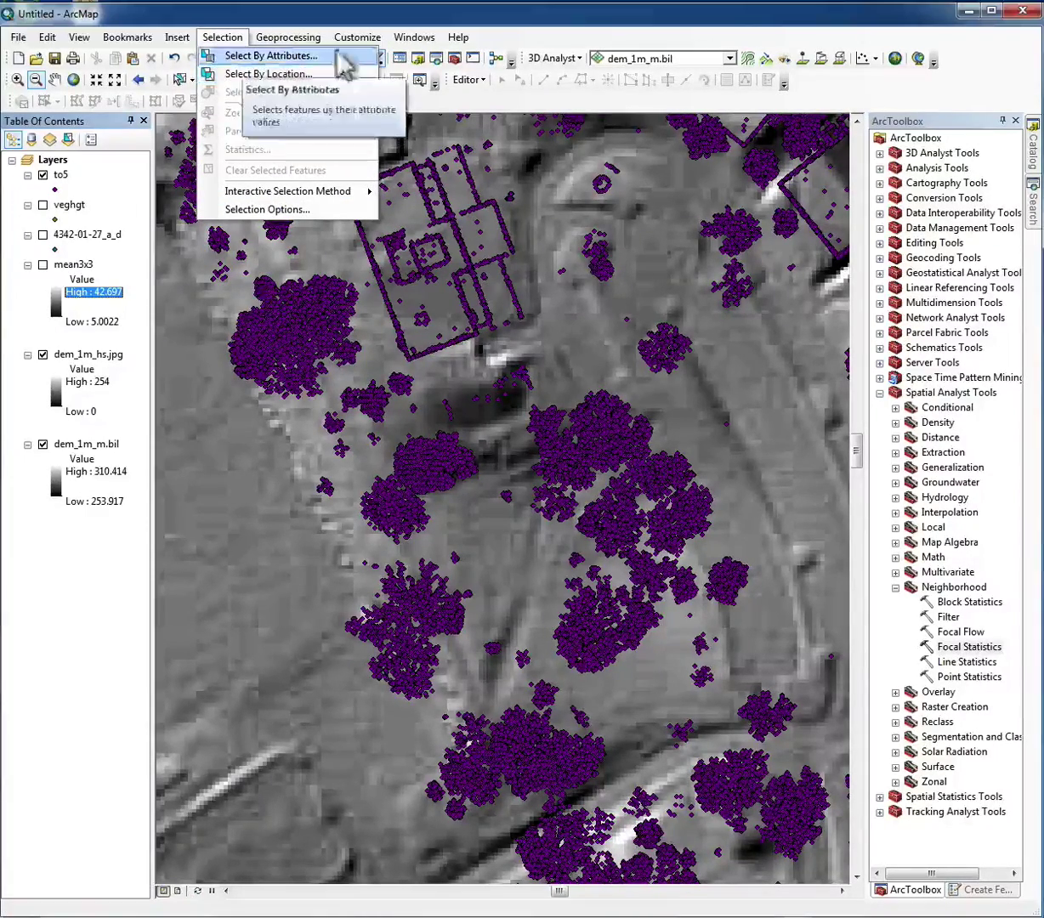
click(570, 26)
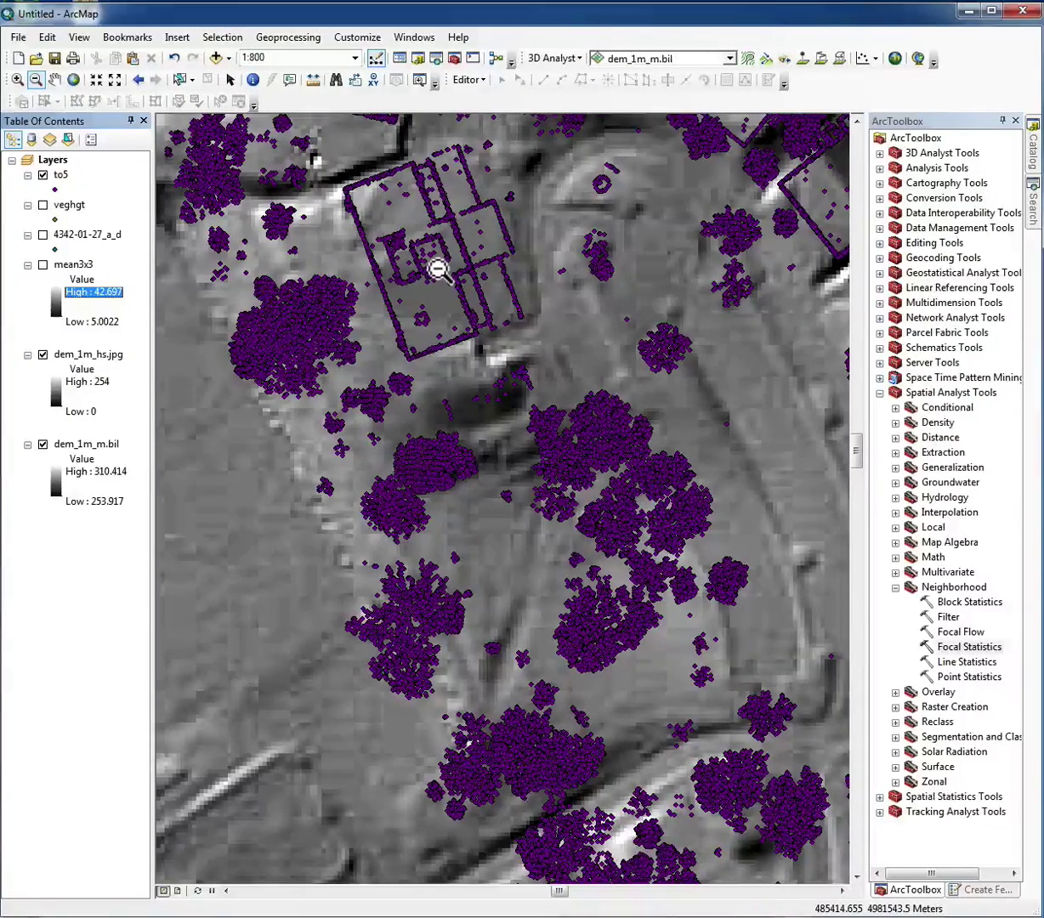
right_click(58, 176)
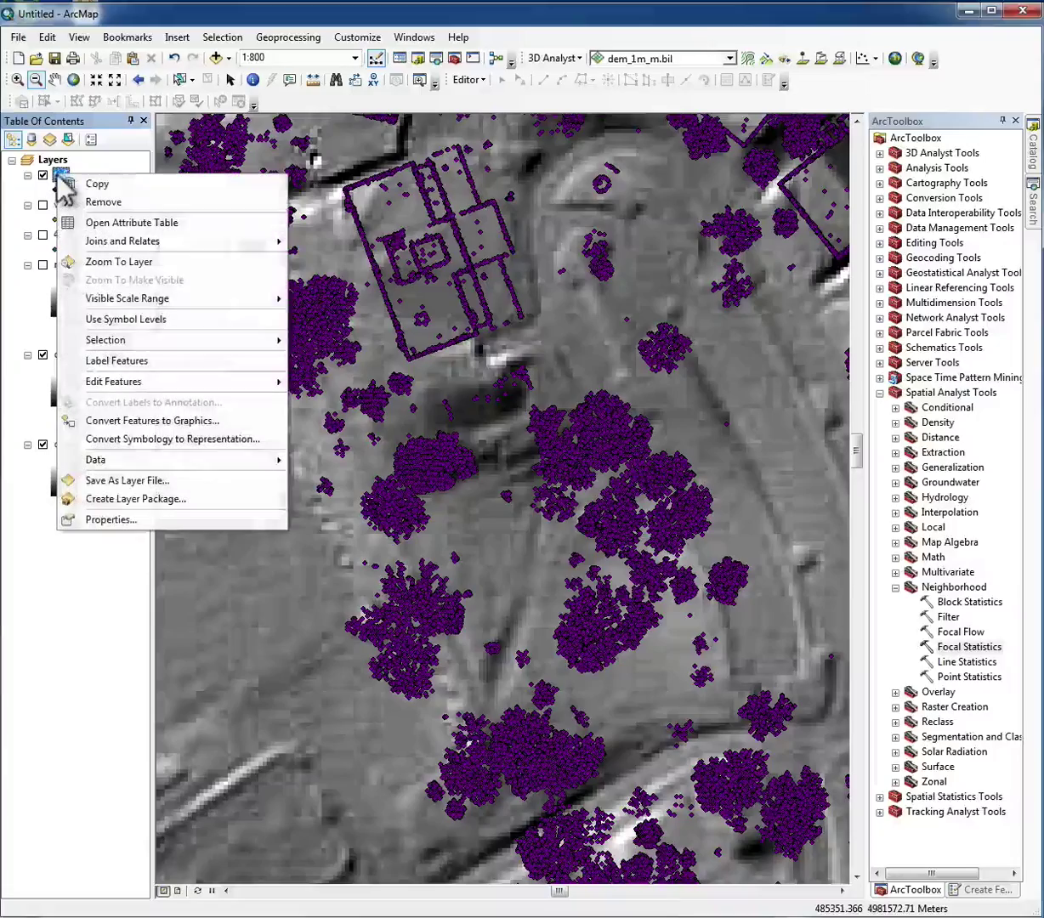
click(89, 222)
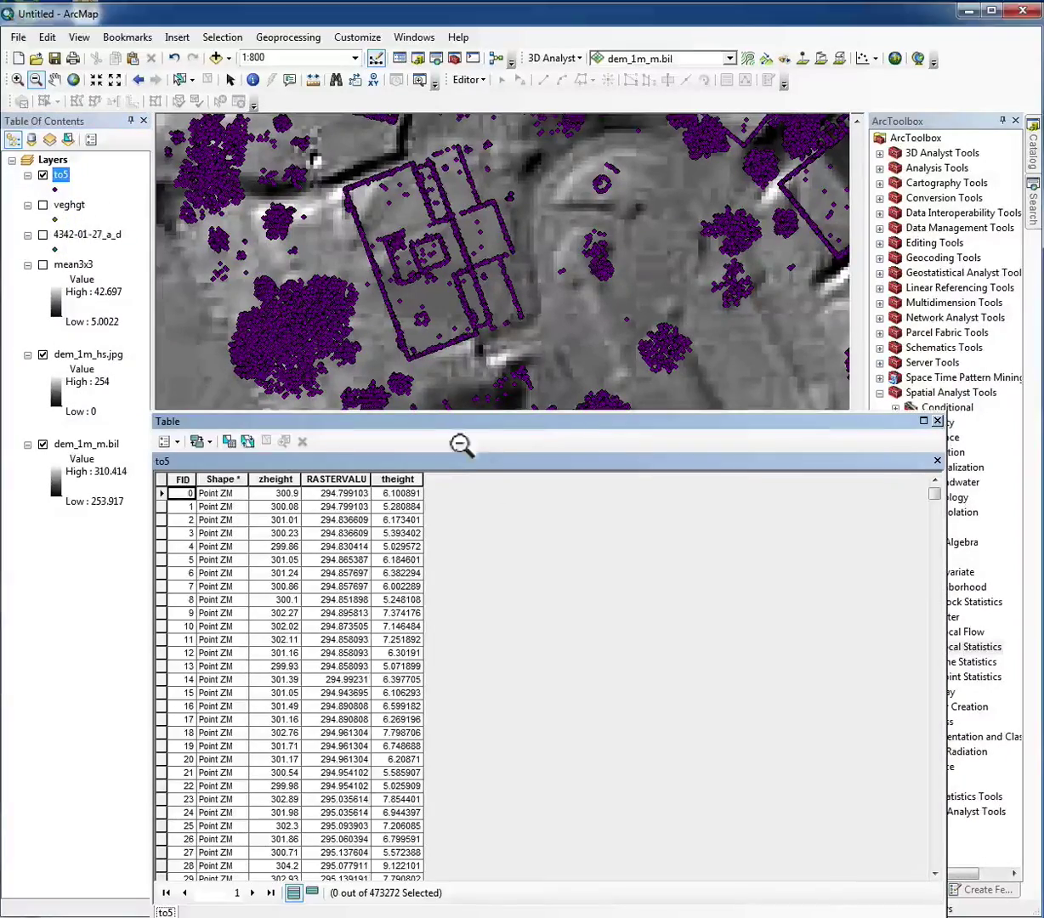
drag(468, 423, 475, 306)
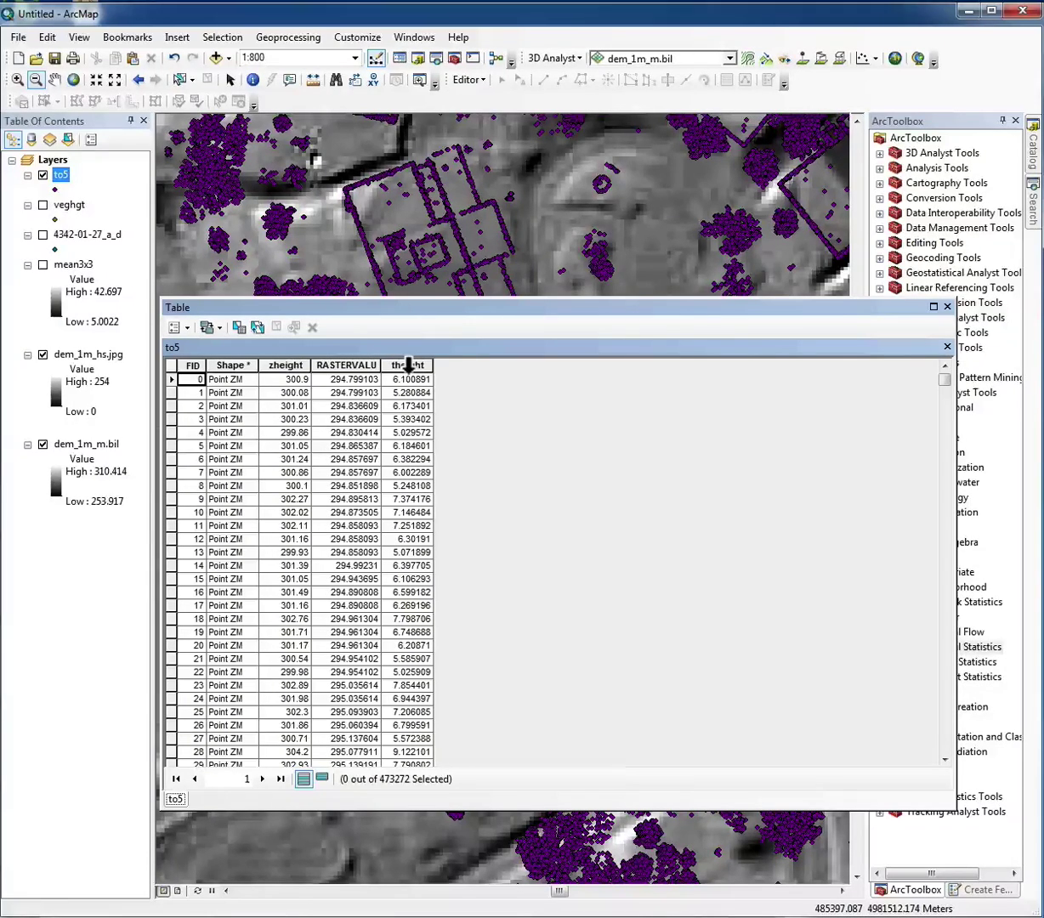
Select the to5 records where "theight" > 5 by attributes and close the table
click(181, 328)
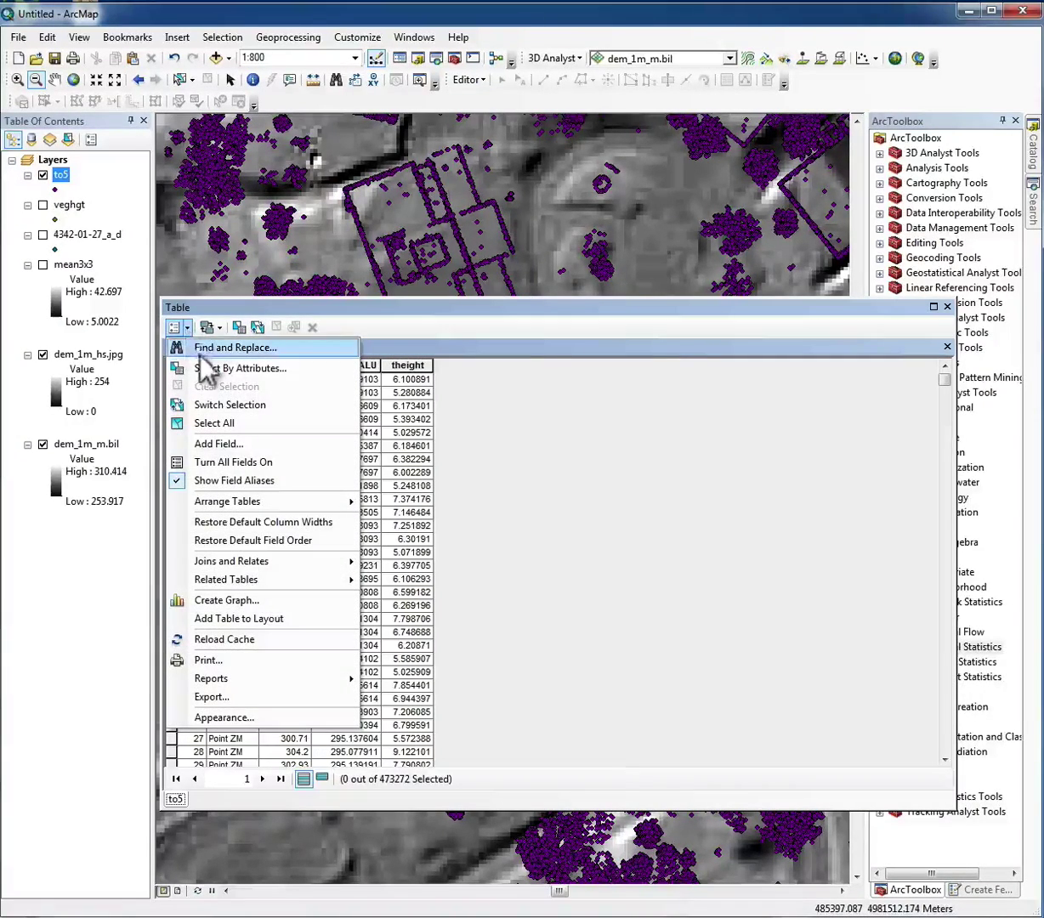
click(197, 369)
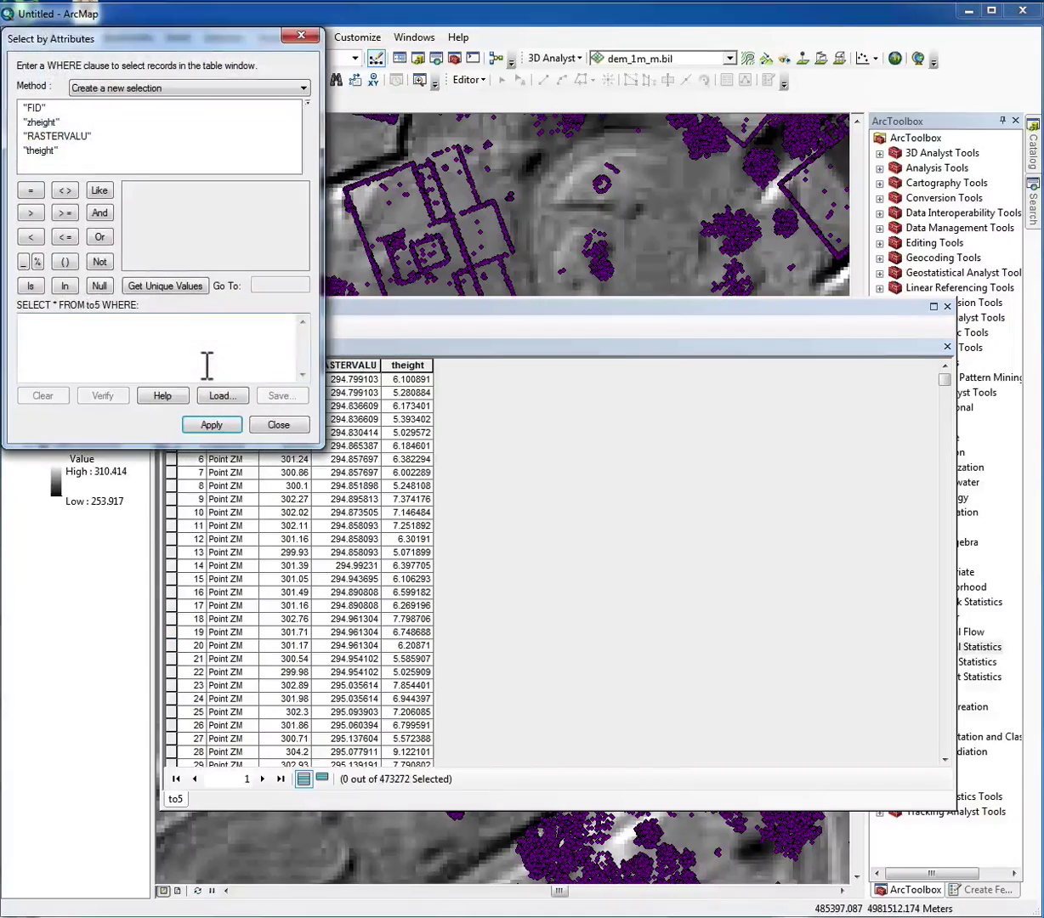
double_click(29, 150)
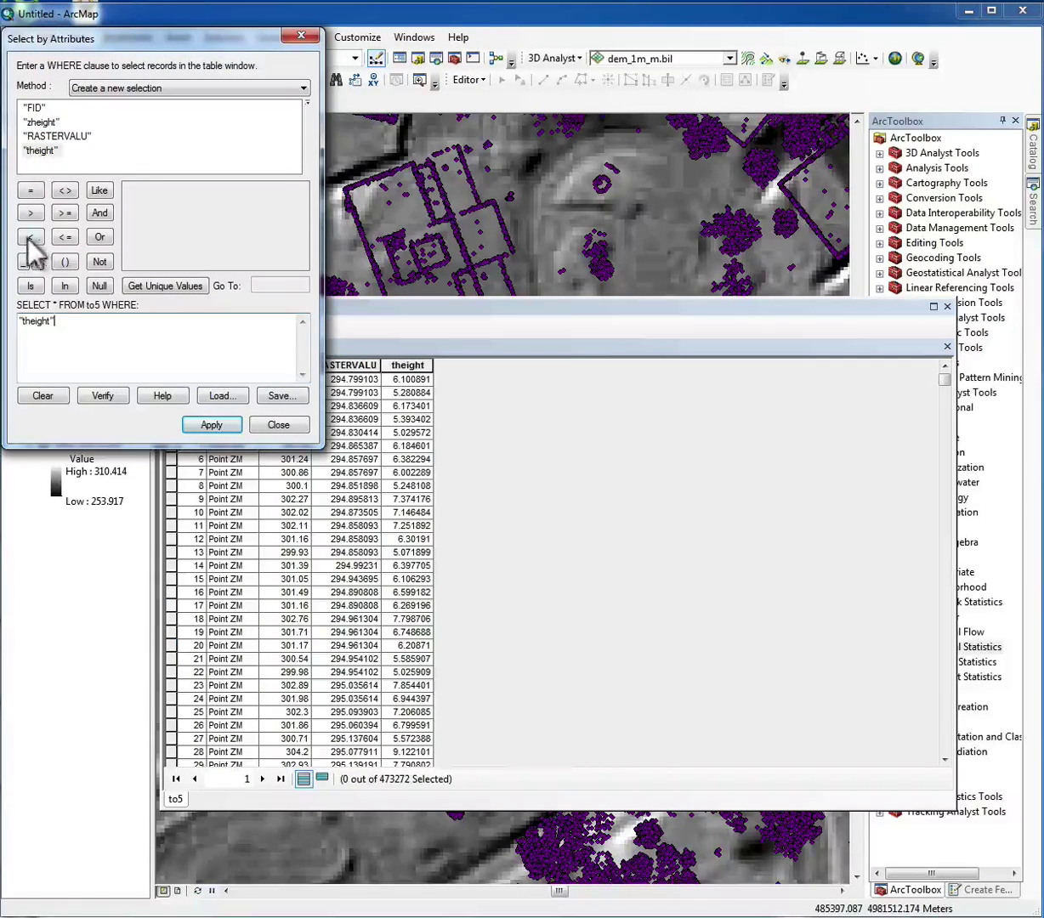
click(30, 214)
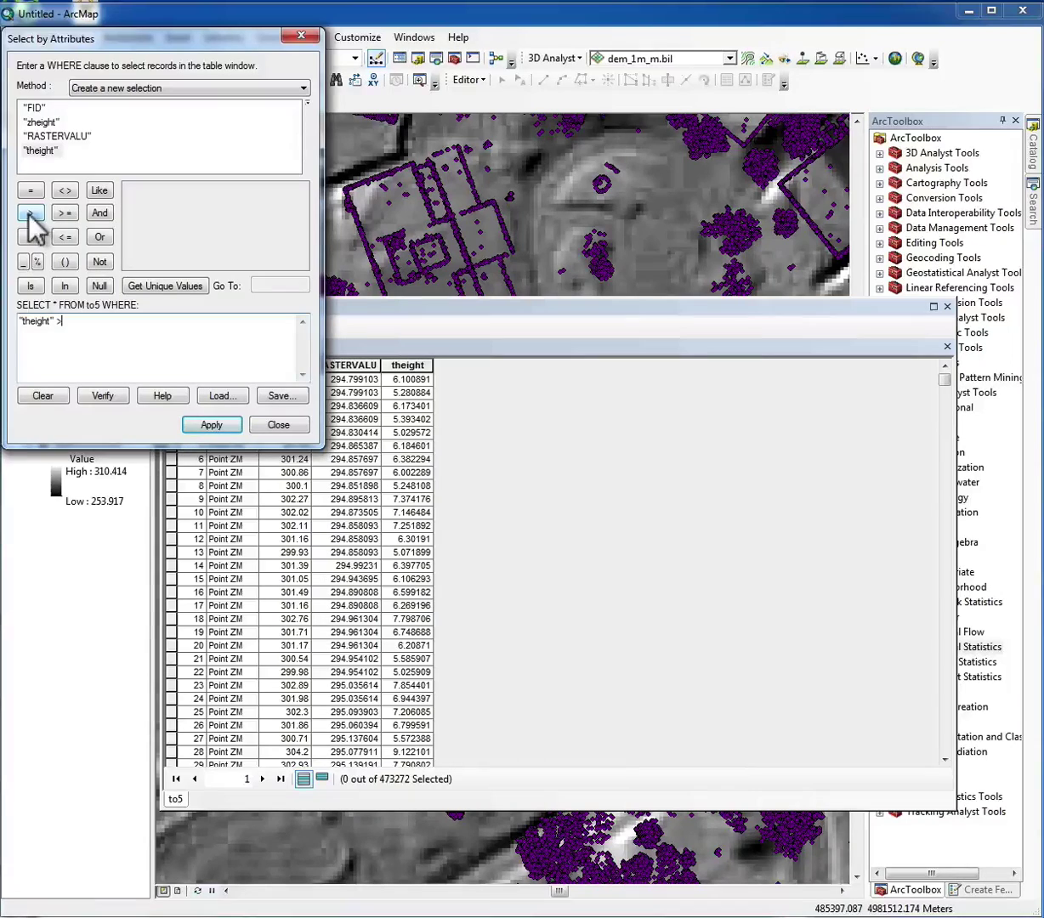
click(213, 425)
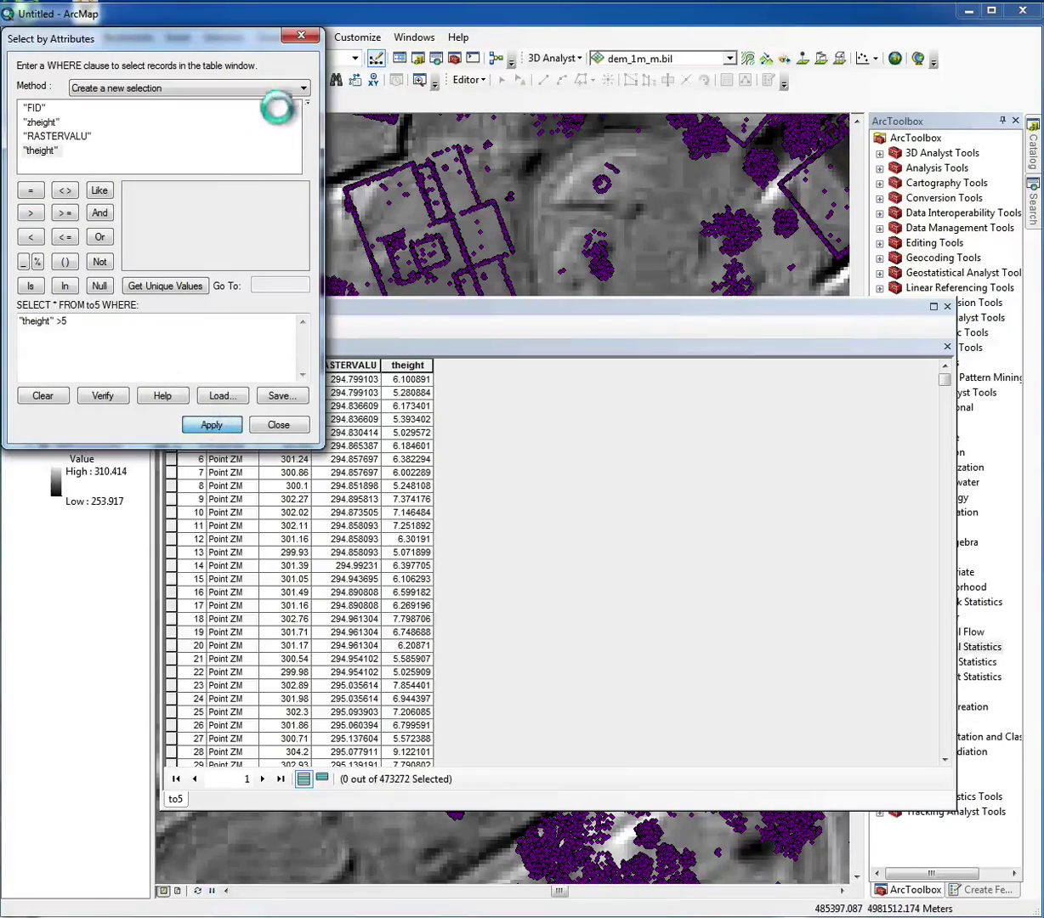
click(301, 35)
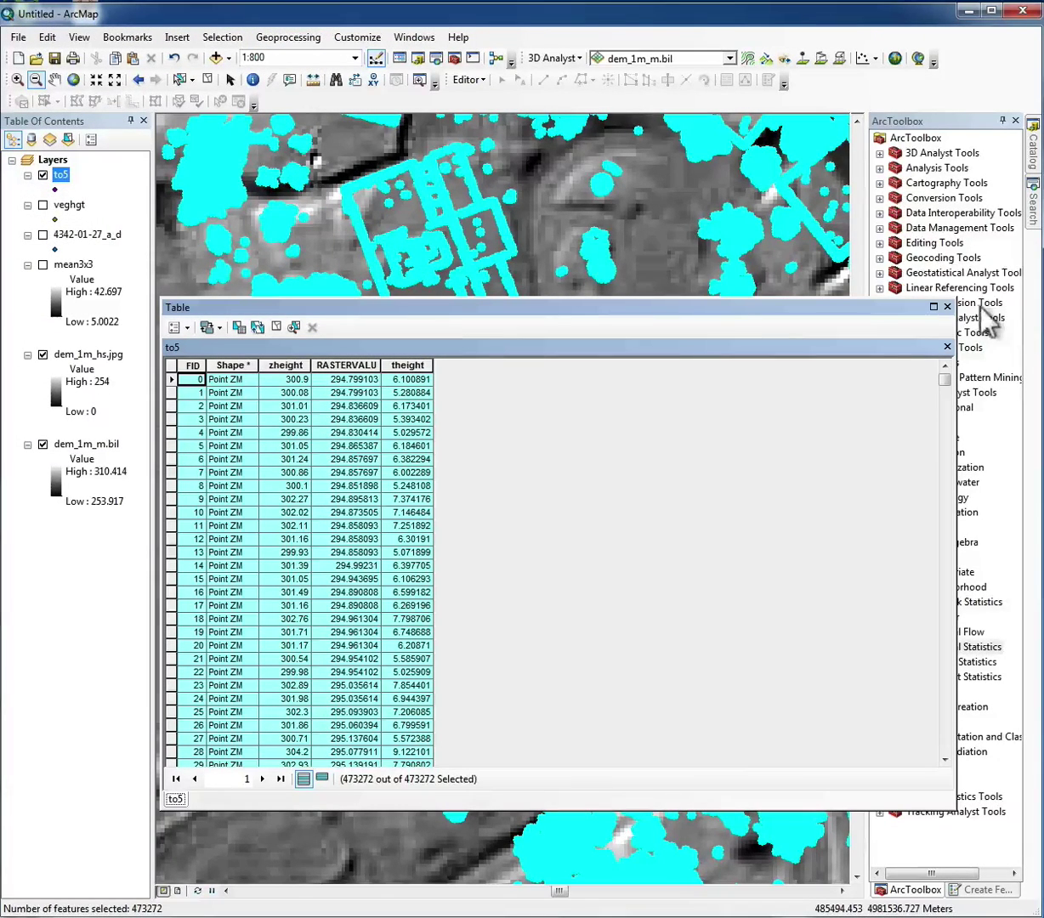
click(947, 306)
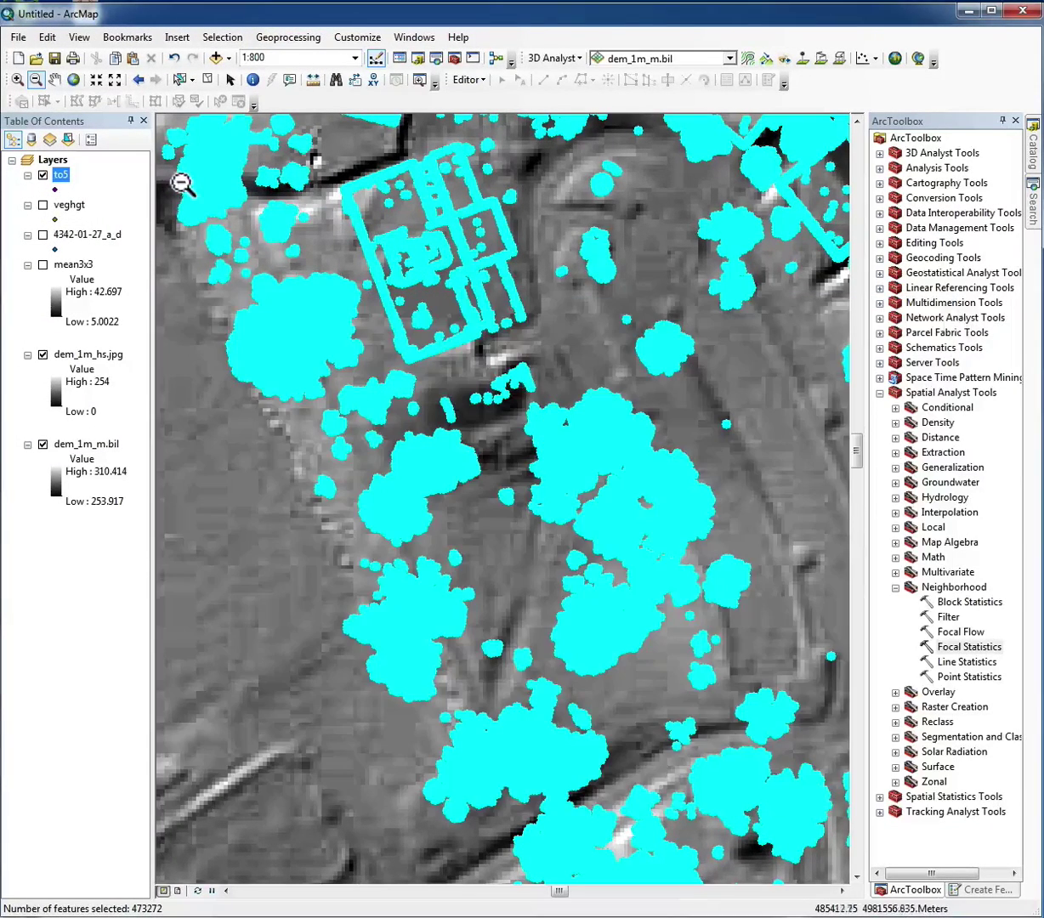
Export the selected to5 points as 5veg, adding them to the map as a layer, and hide the to5 layer
right_click(65, 187)
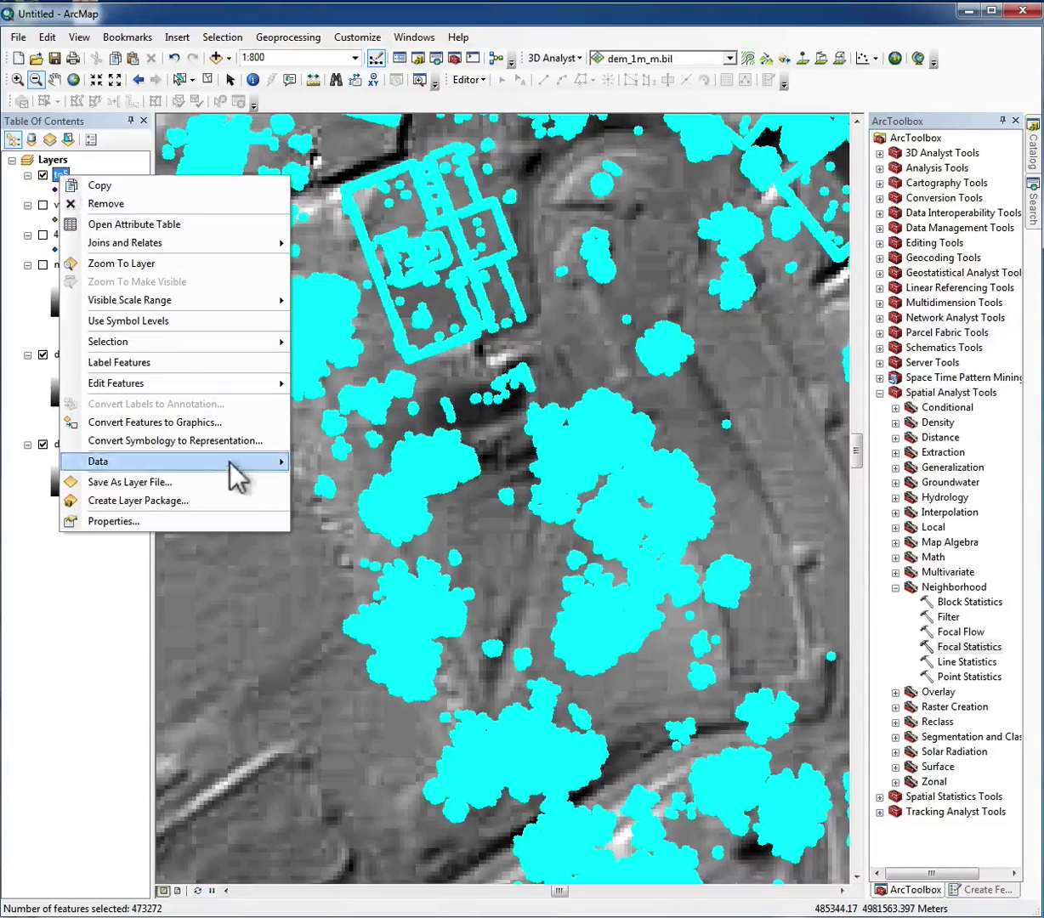
mouse_move(242, 463)
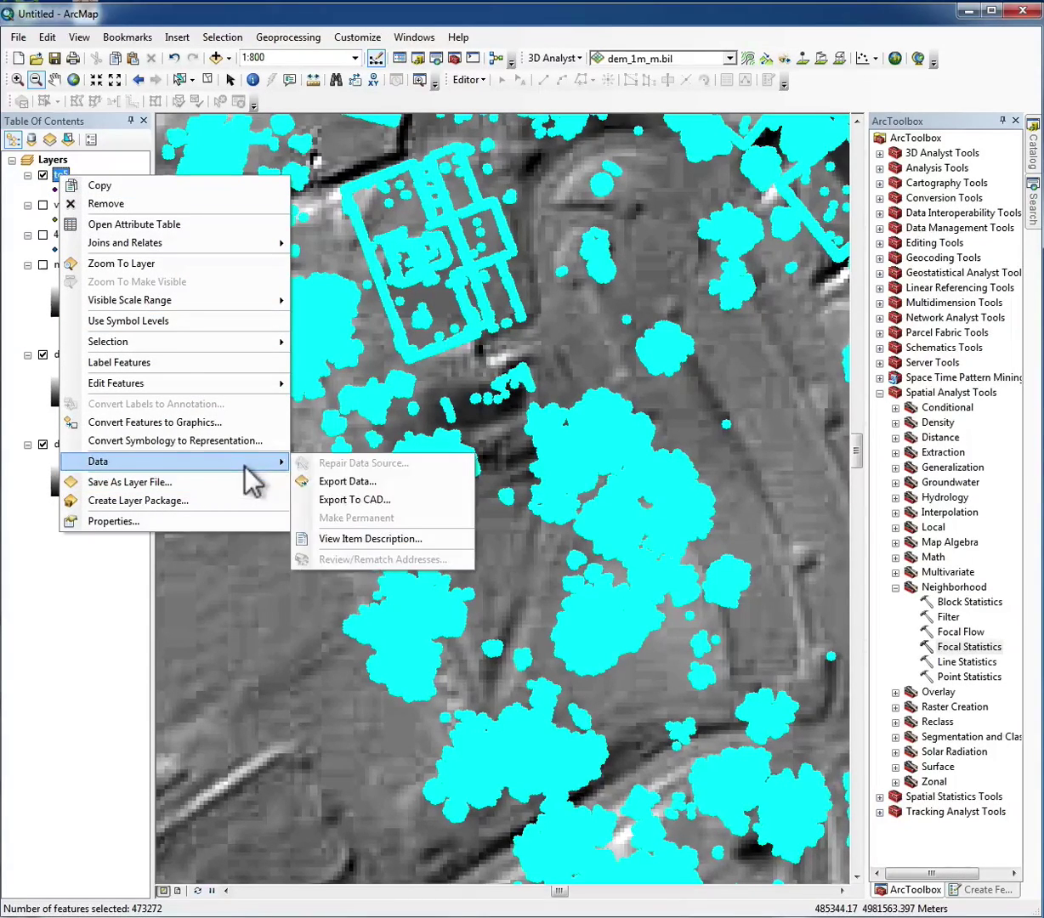
click(340, 482)
click(564, 575)
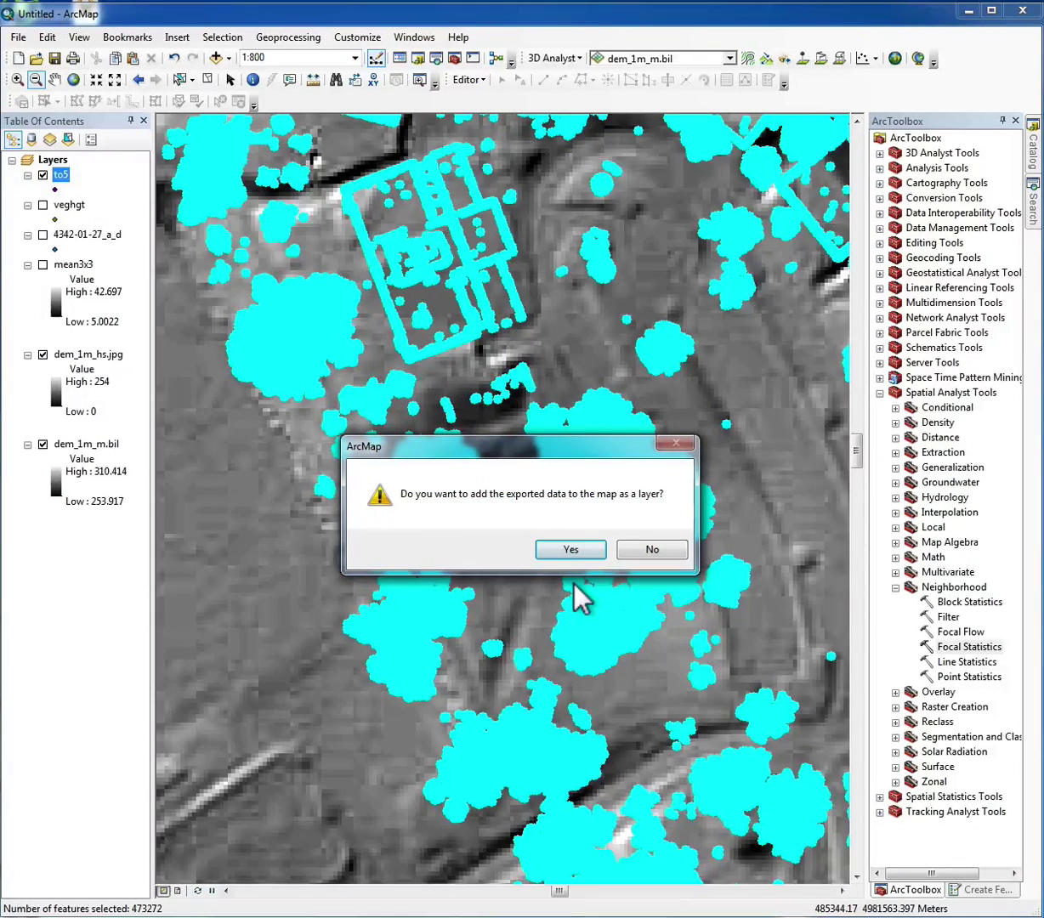
click(571, 550)
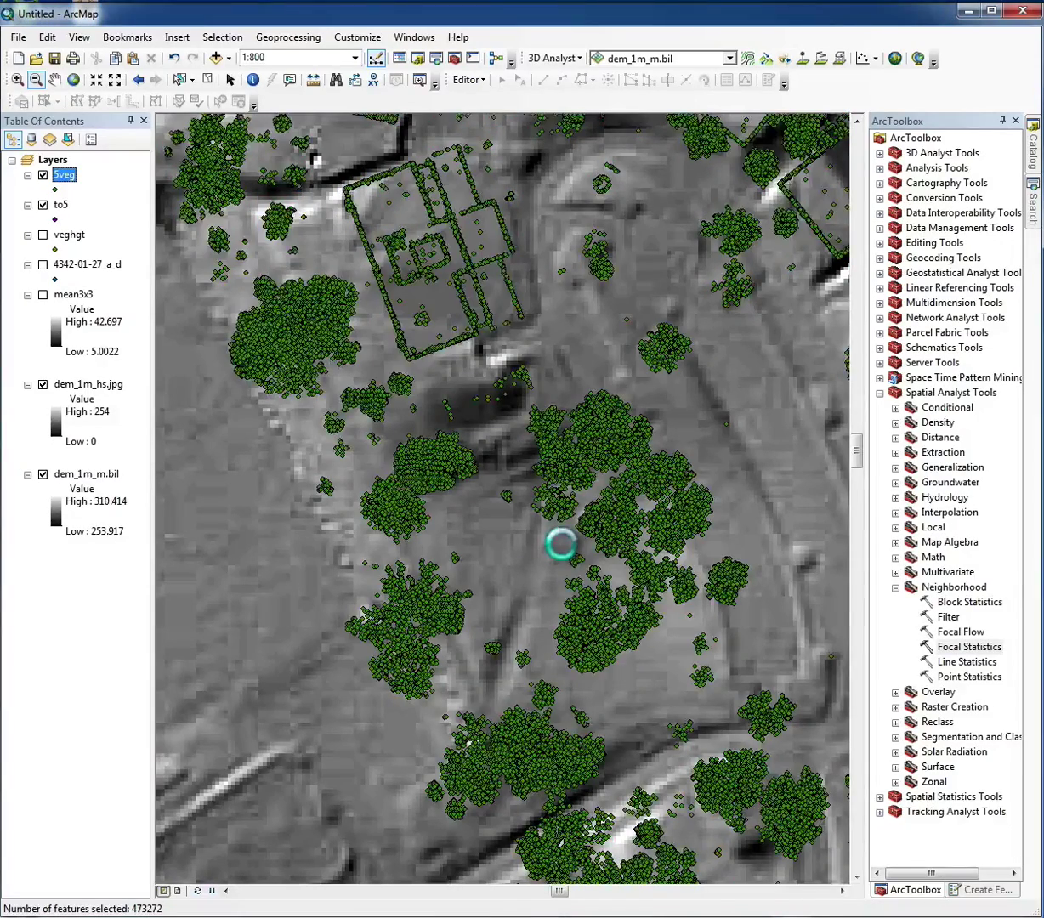
click(43, 205)
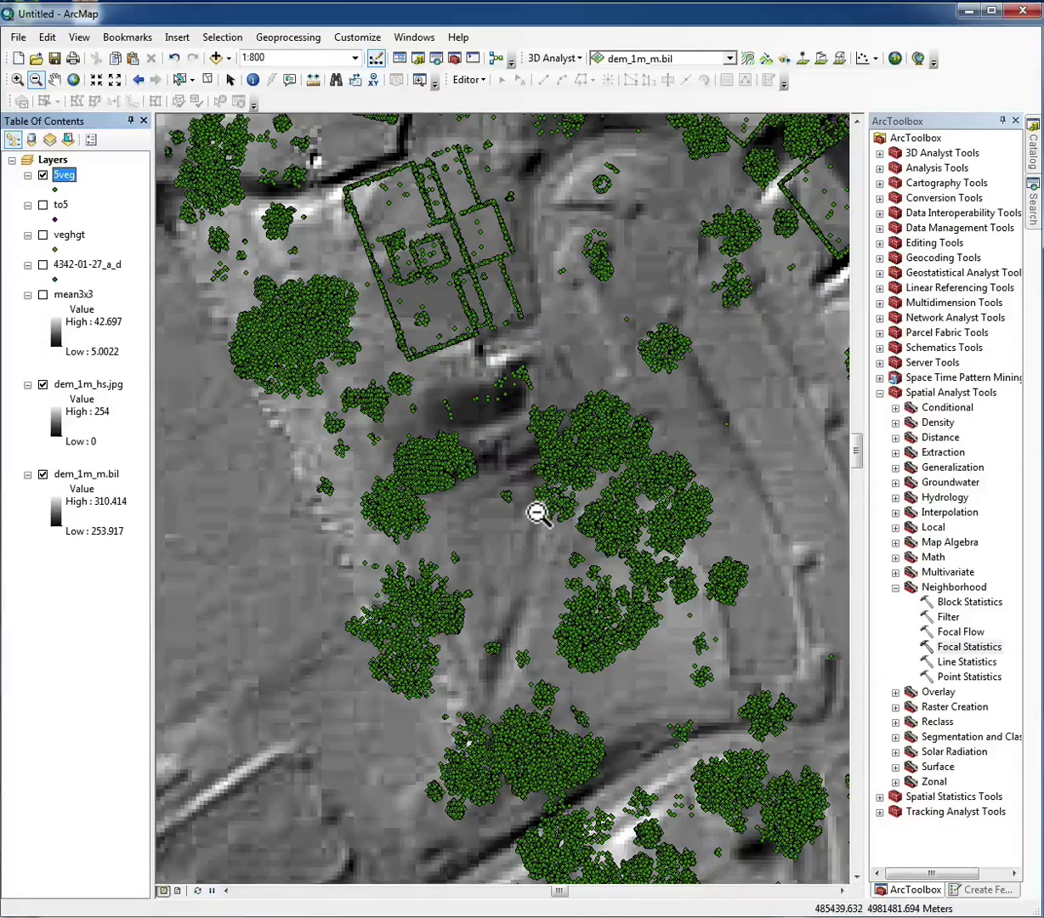
Start the Point to Raster conversion tool with 5veg as the input features and theight as the value field
click(880, 198)
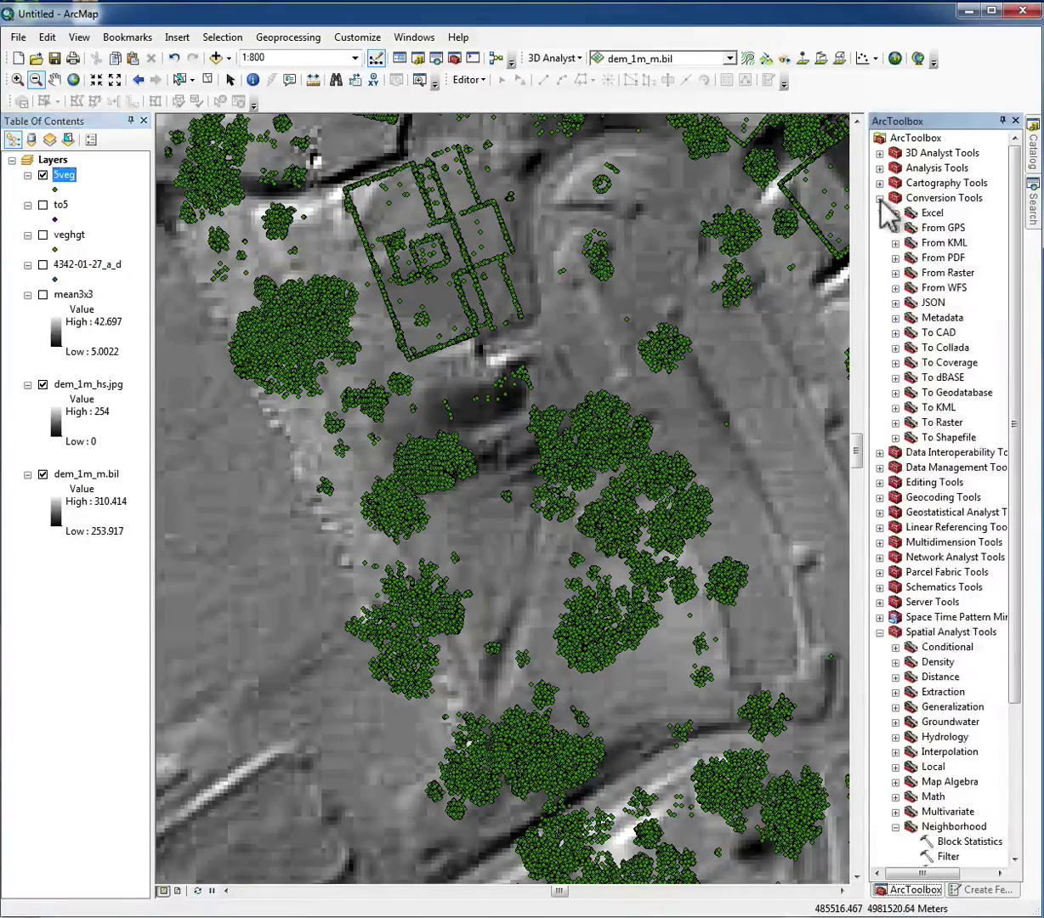
click(895, 423)
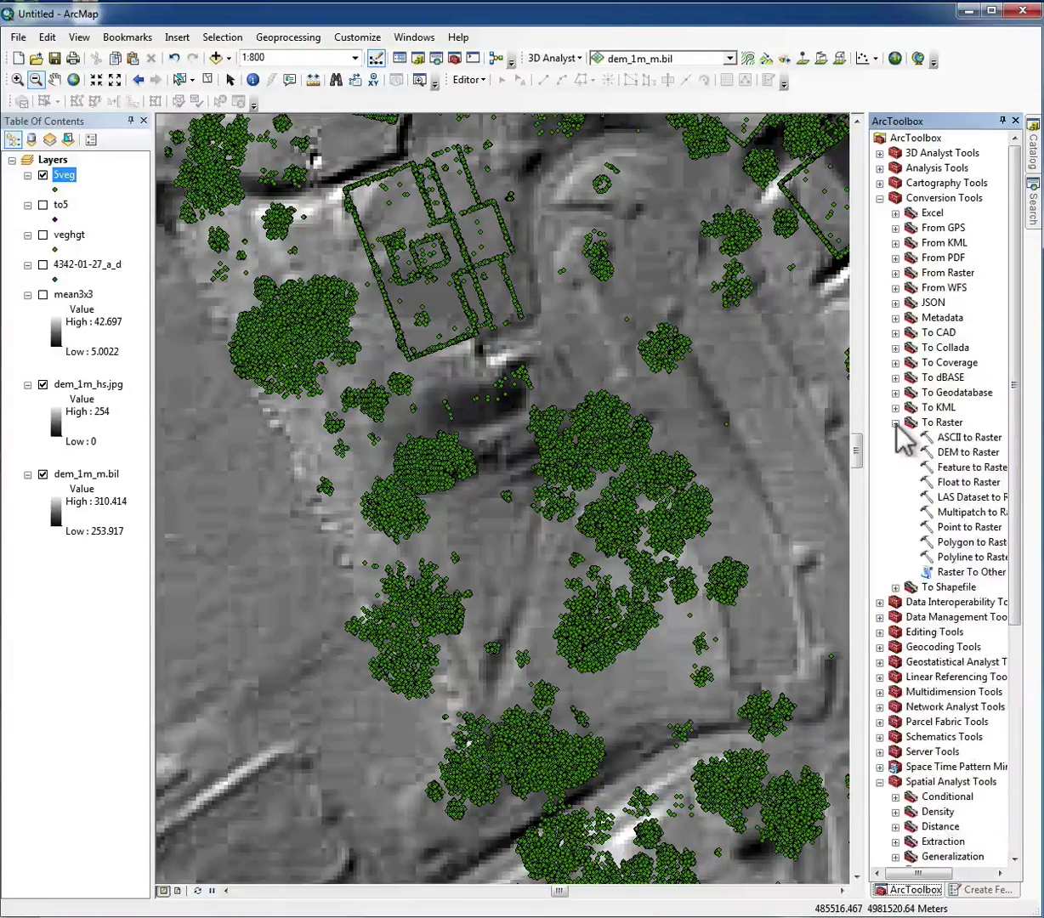
double_click(957, 527)
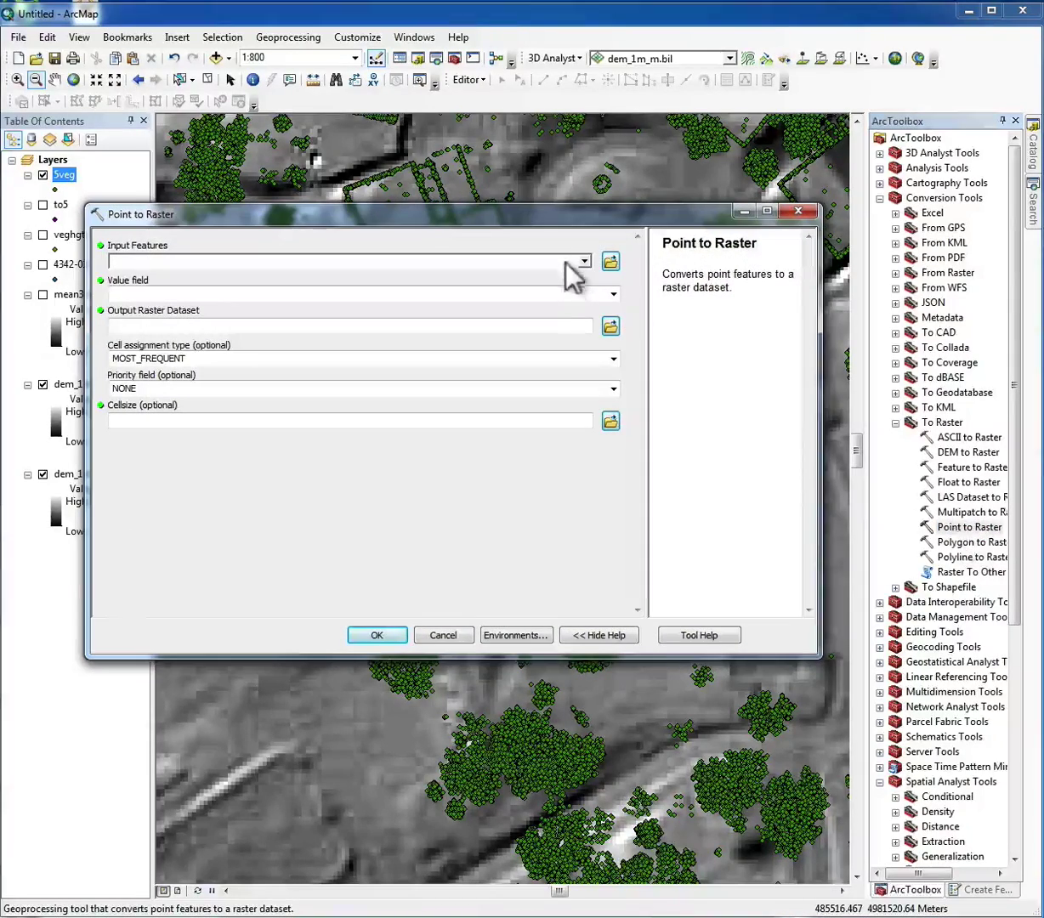
click(584, 261)
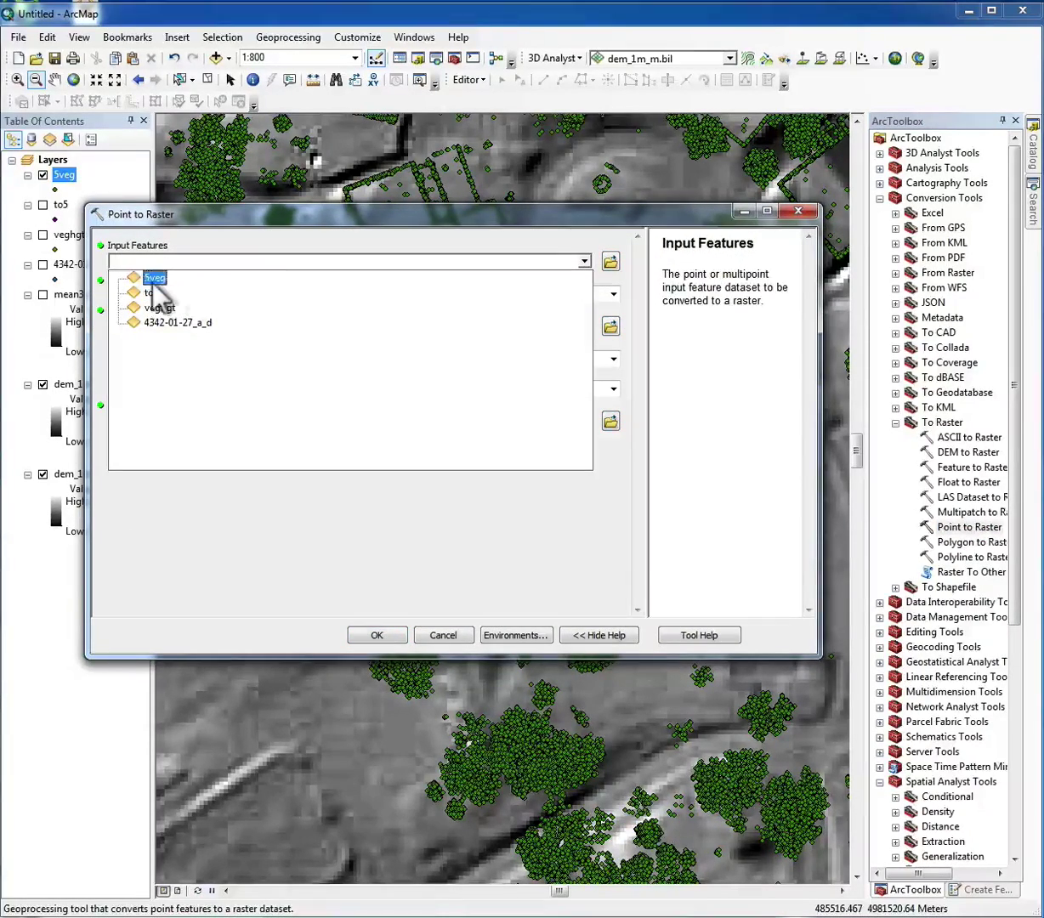
click(152, 279)
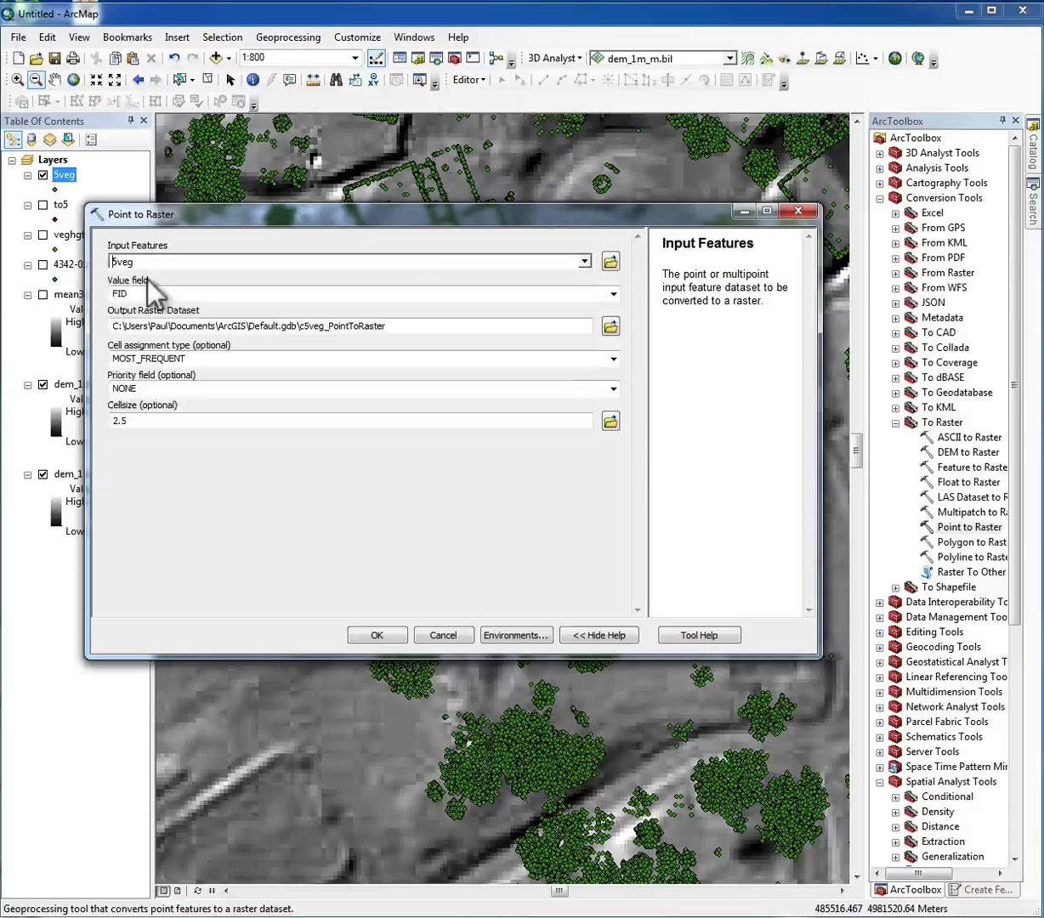
click(613, 295)
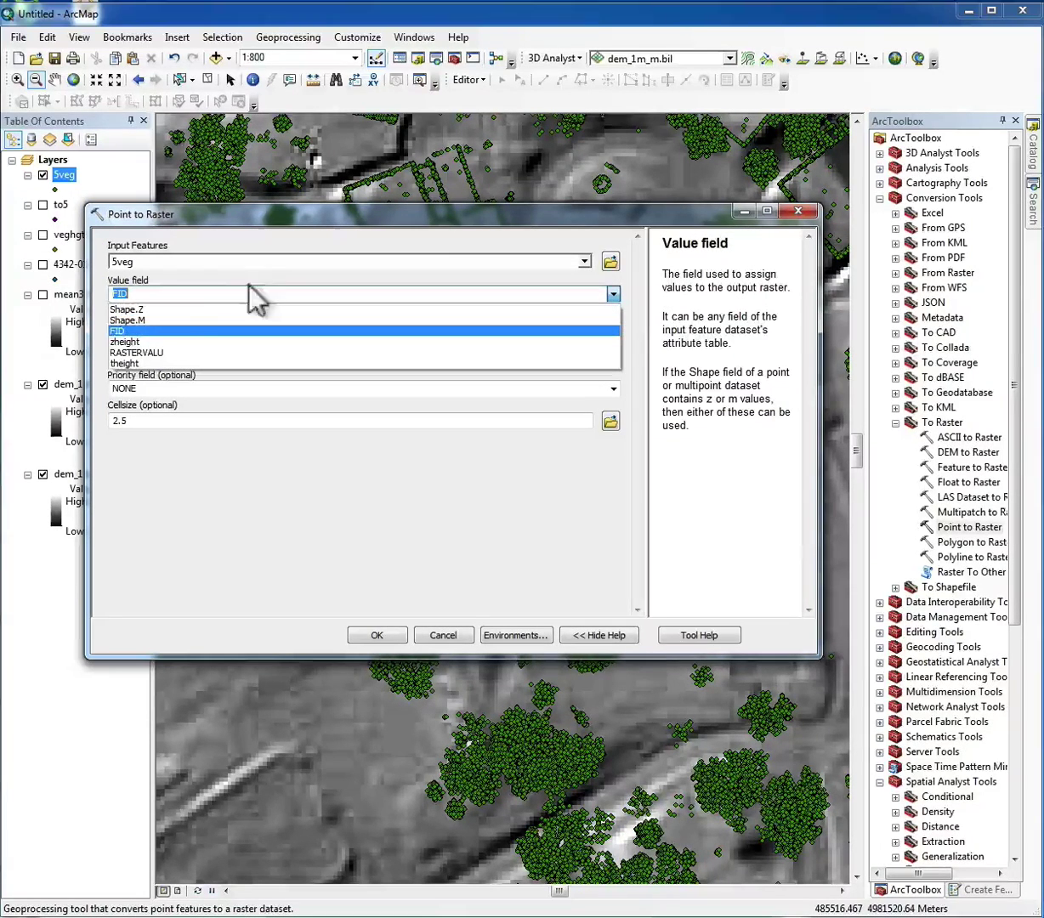
click(155, 363)
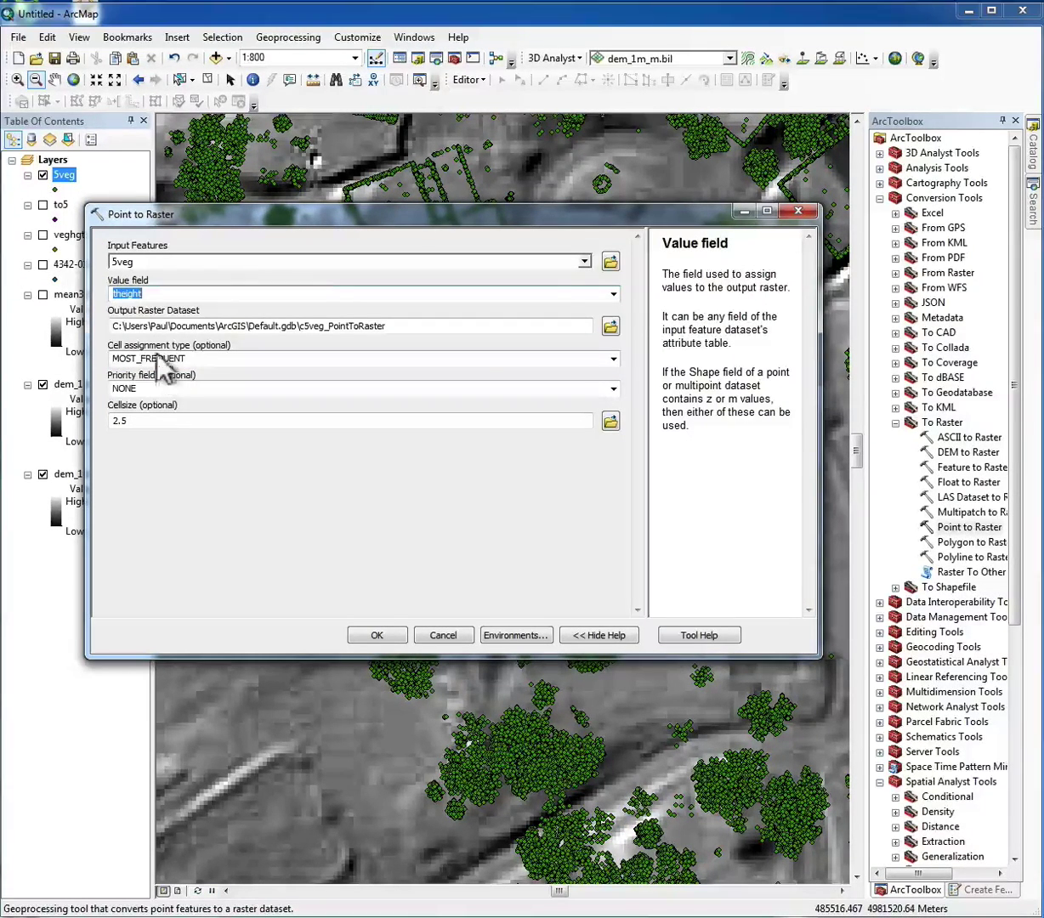
click(610, 328)
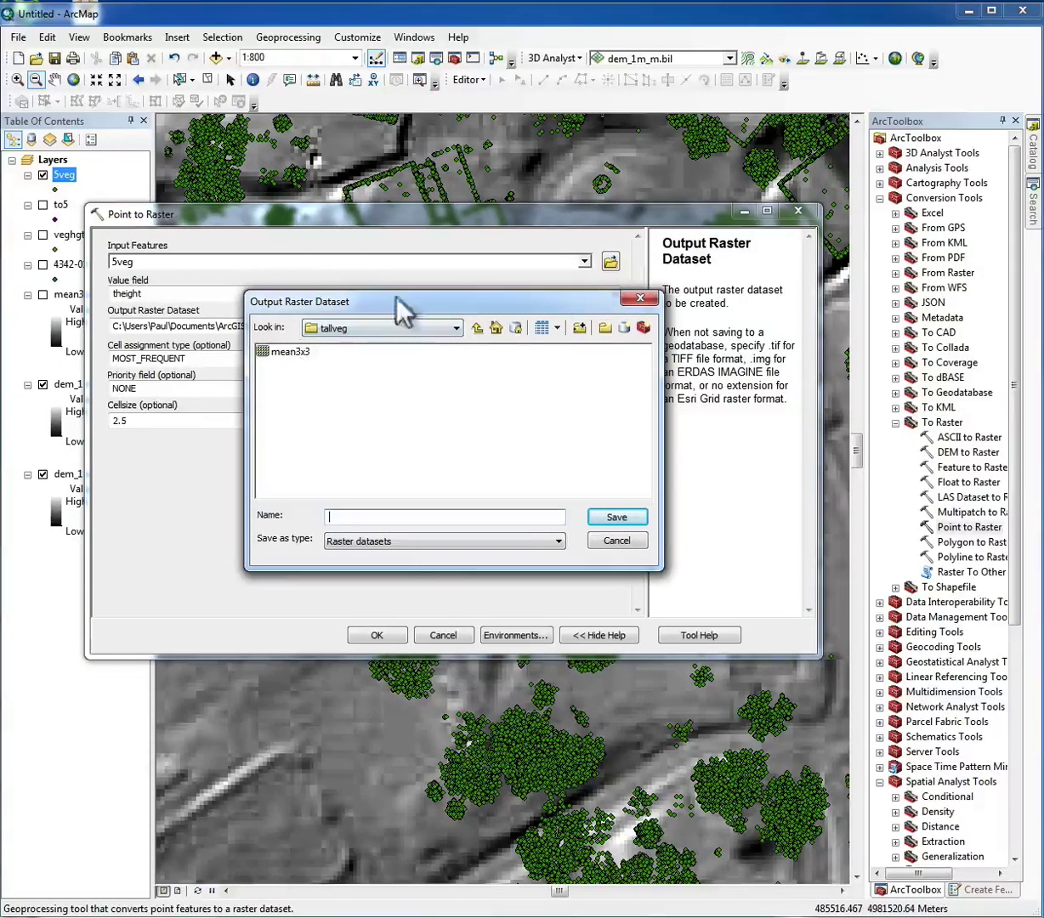
click(266, 349)
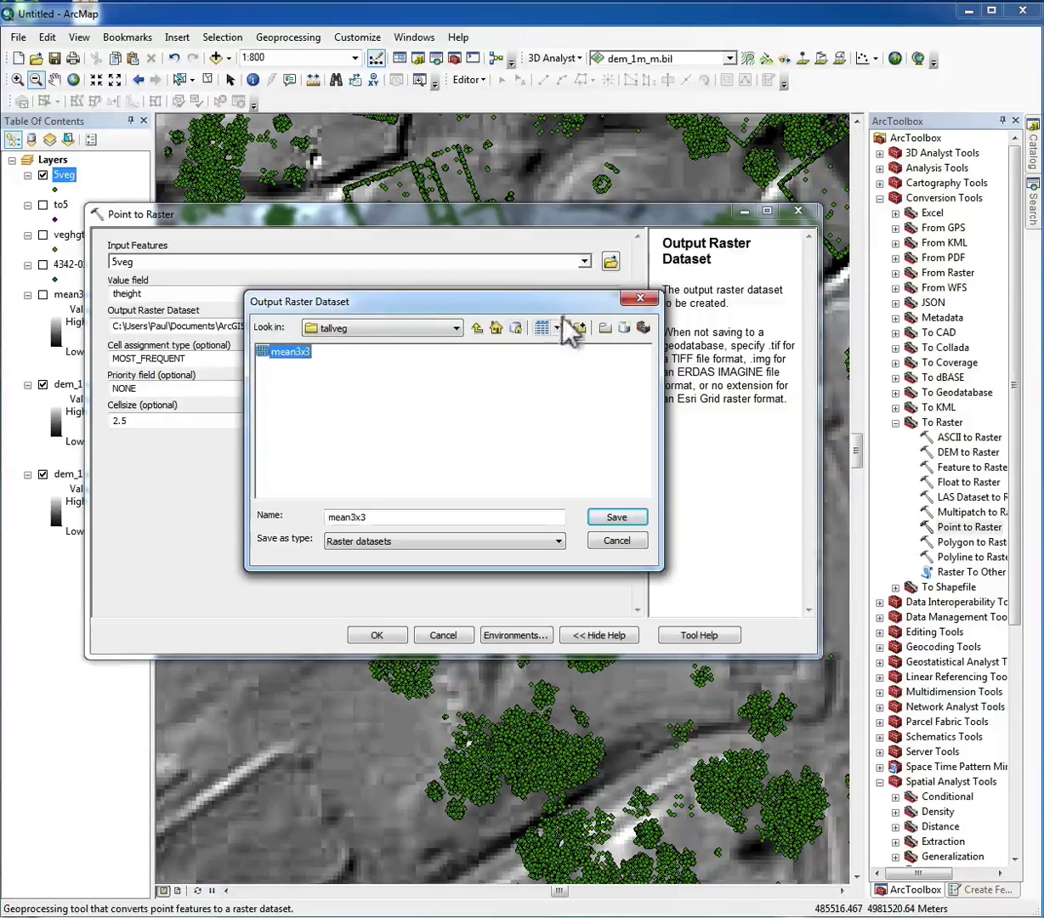
click(639, 298)
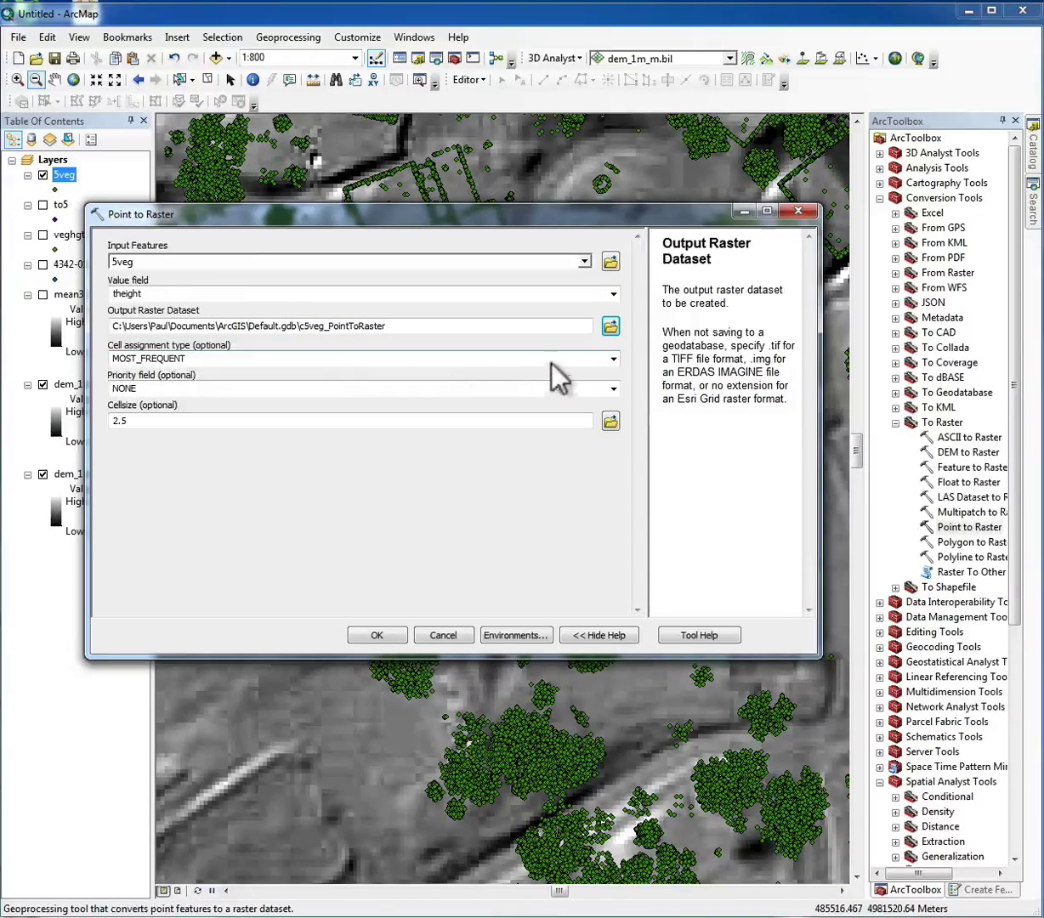
Set the raster conversion's cell assignment type to MAXIMUM and its cell size to 1
click(613, 358)
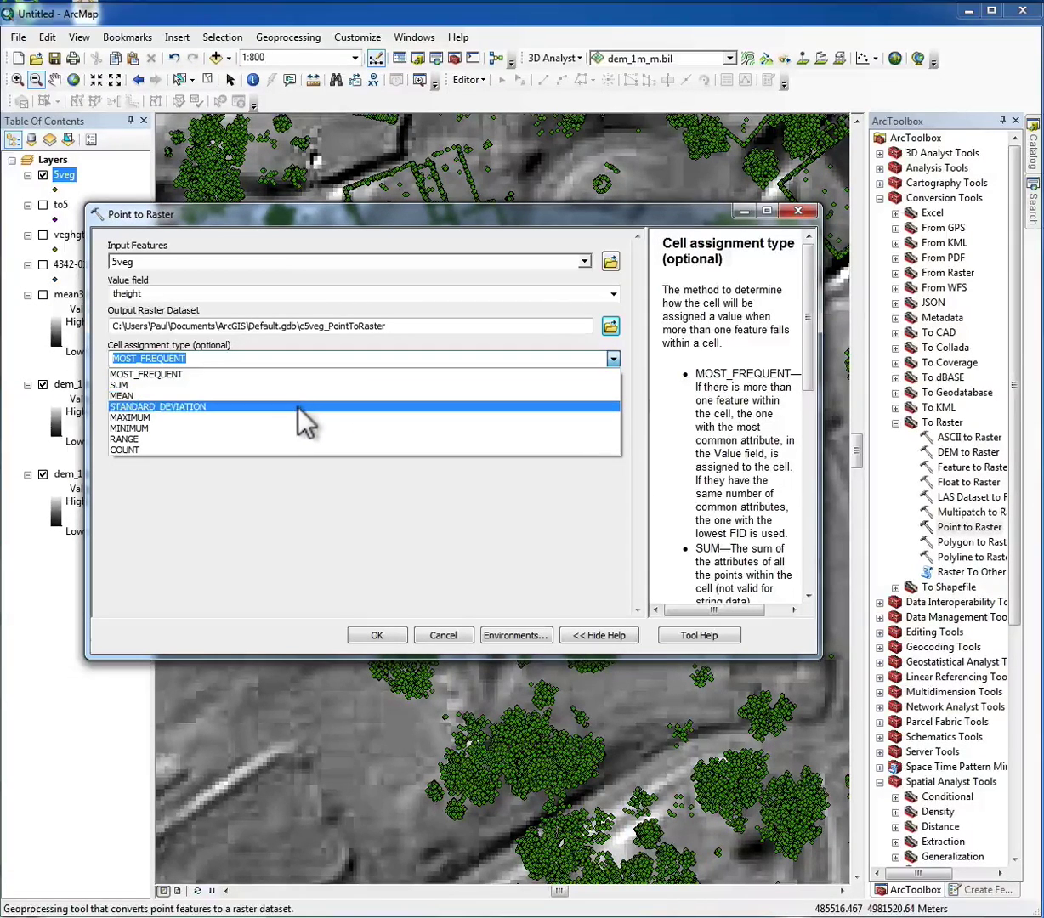
click(241, 417)
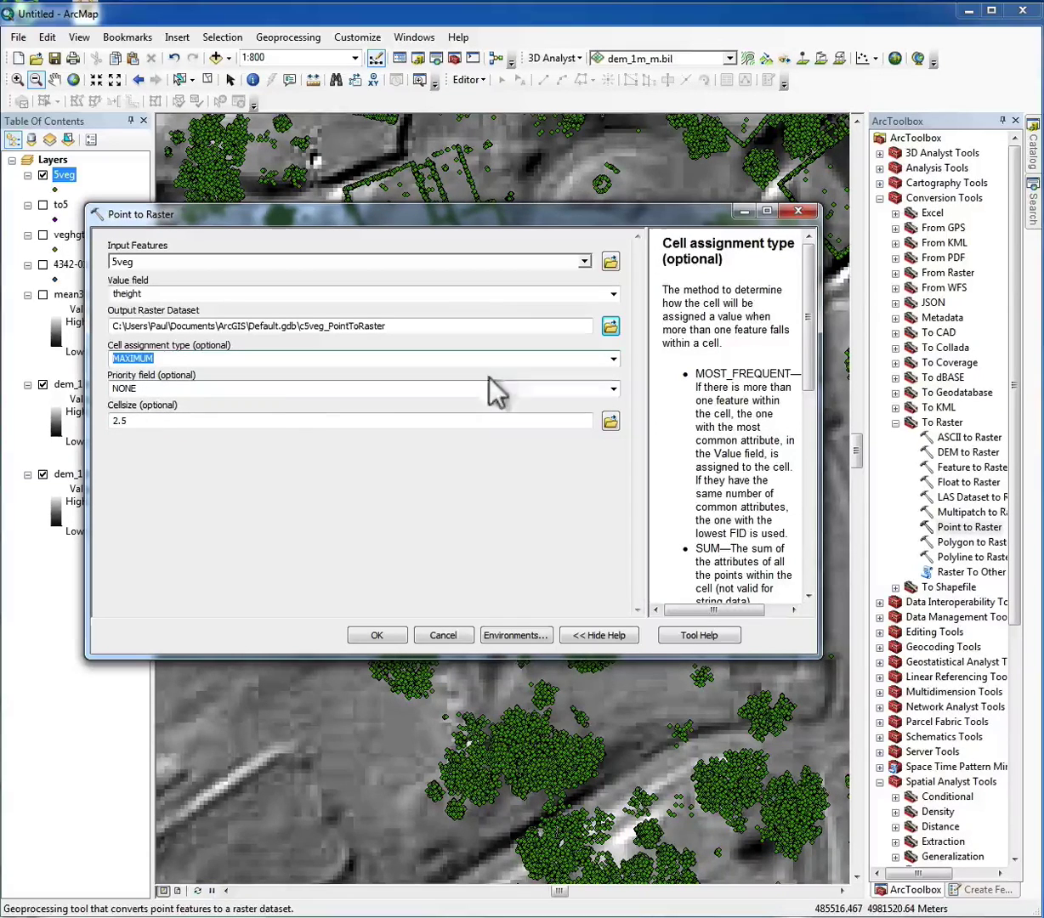
drag(230, 422, 87, 421)
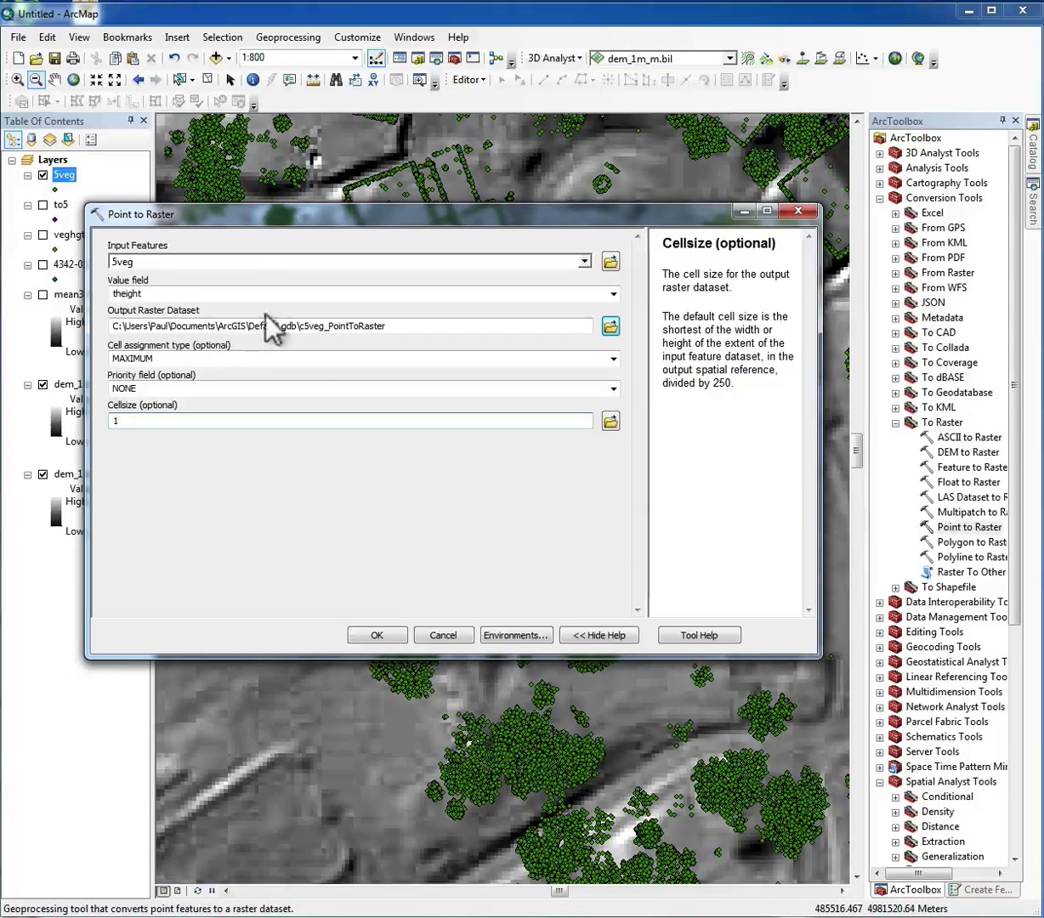
Name the output raster heightout in the tallveg folder and run the point-to-raster conversion
click(611, 326)
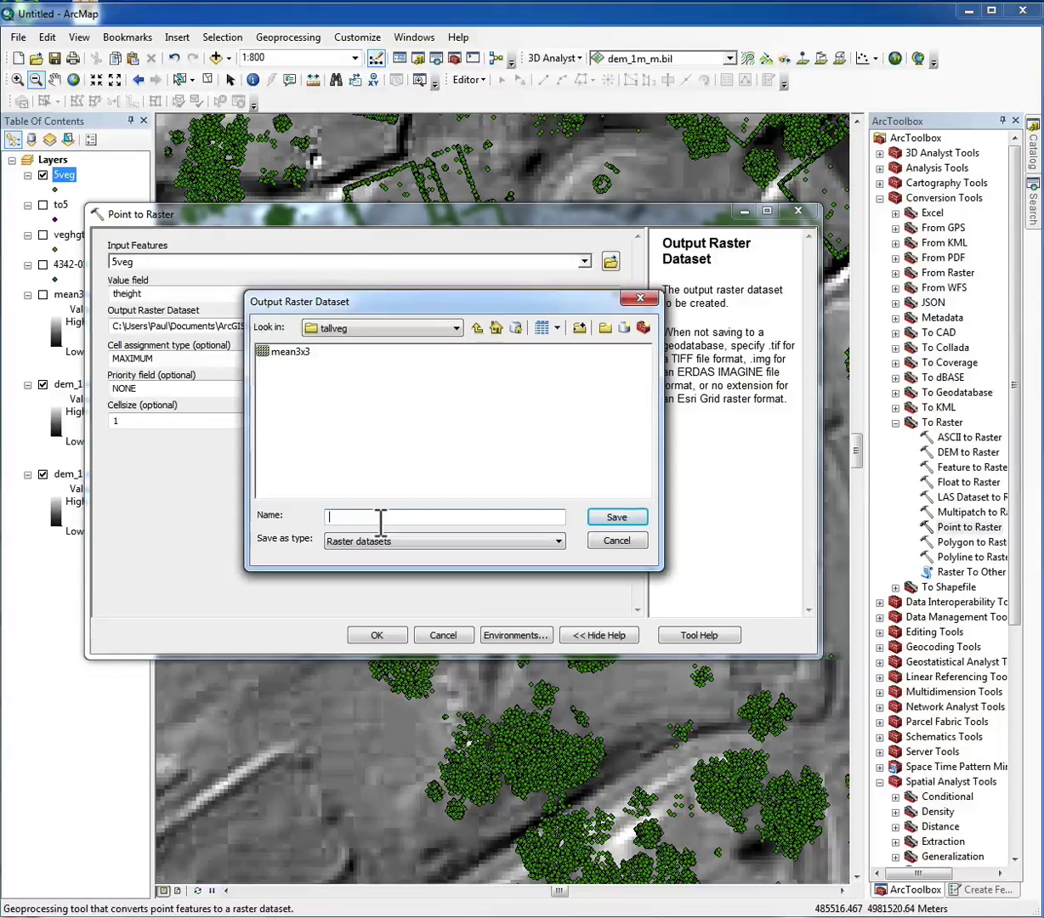
text(heightout)
click(619, 520)
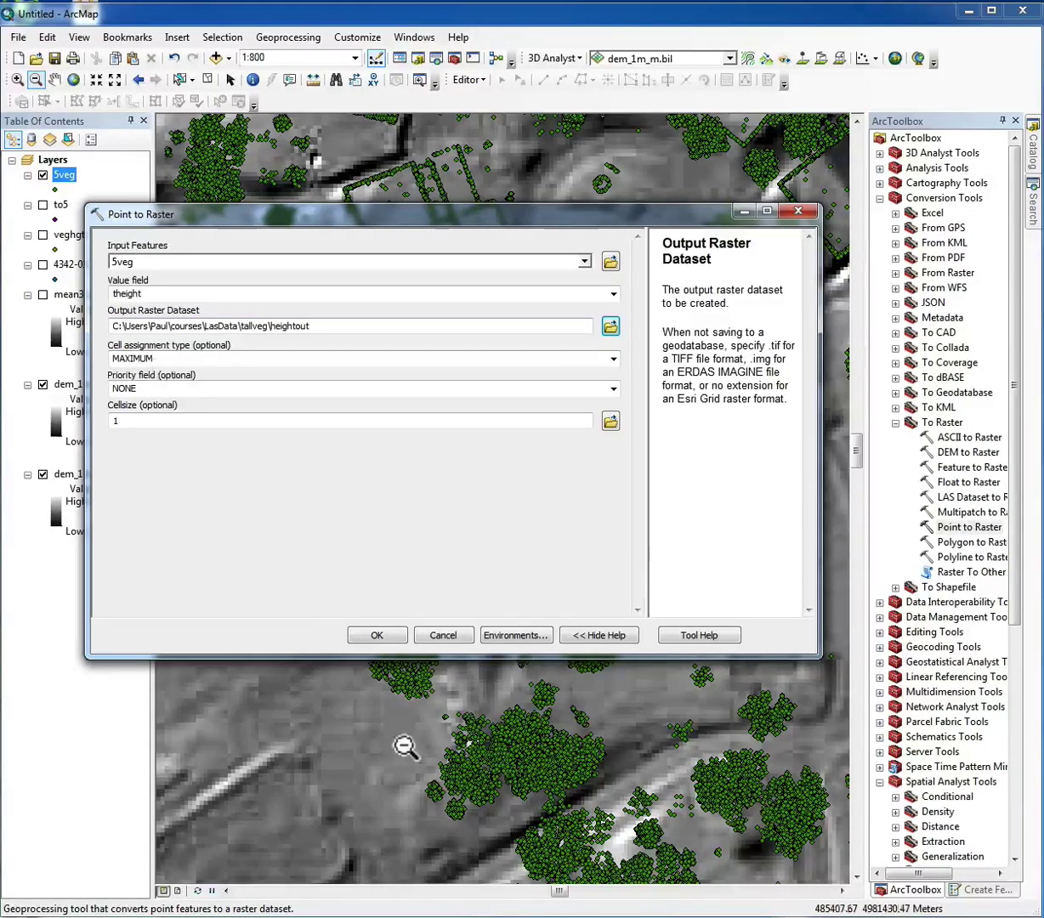
click(381, 633)
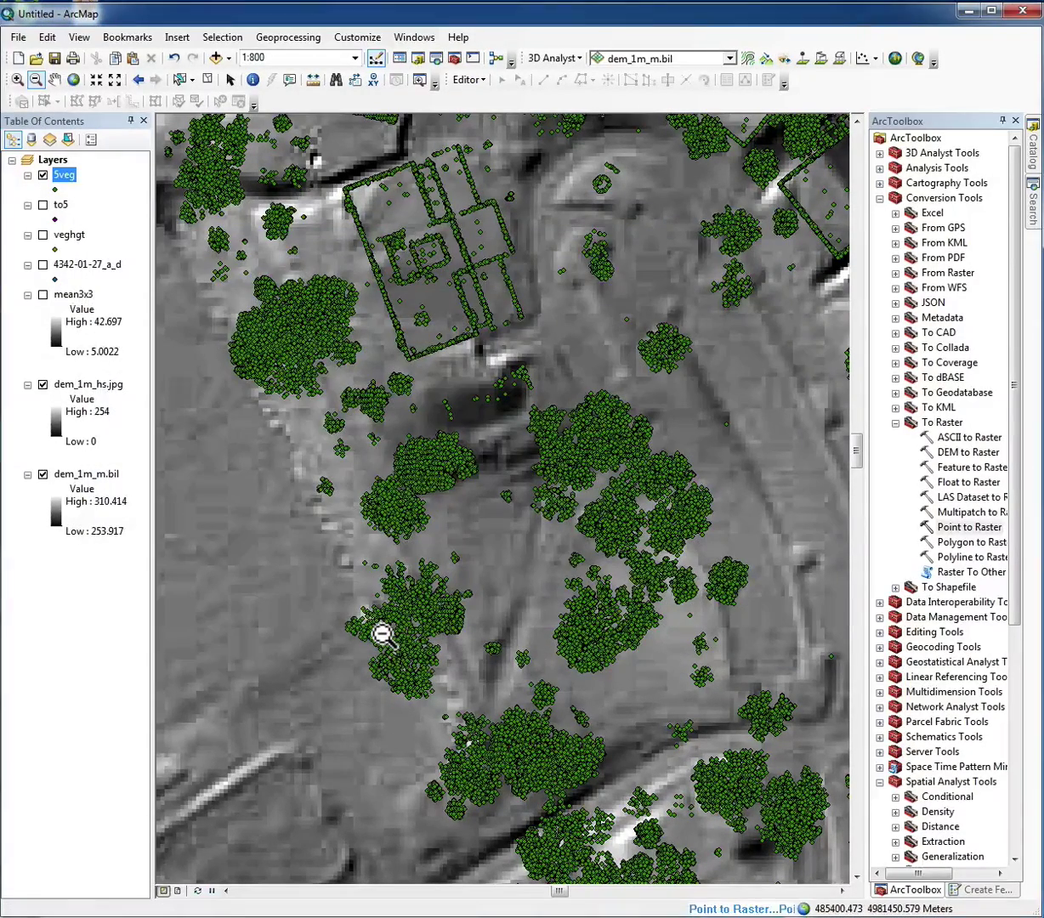
Hide the 5veg points and symbolize the heightout raster with the green-yellow-red stretched color ramp
click(43, 174)
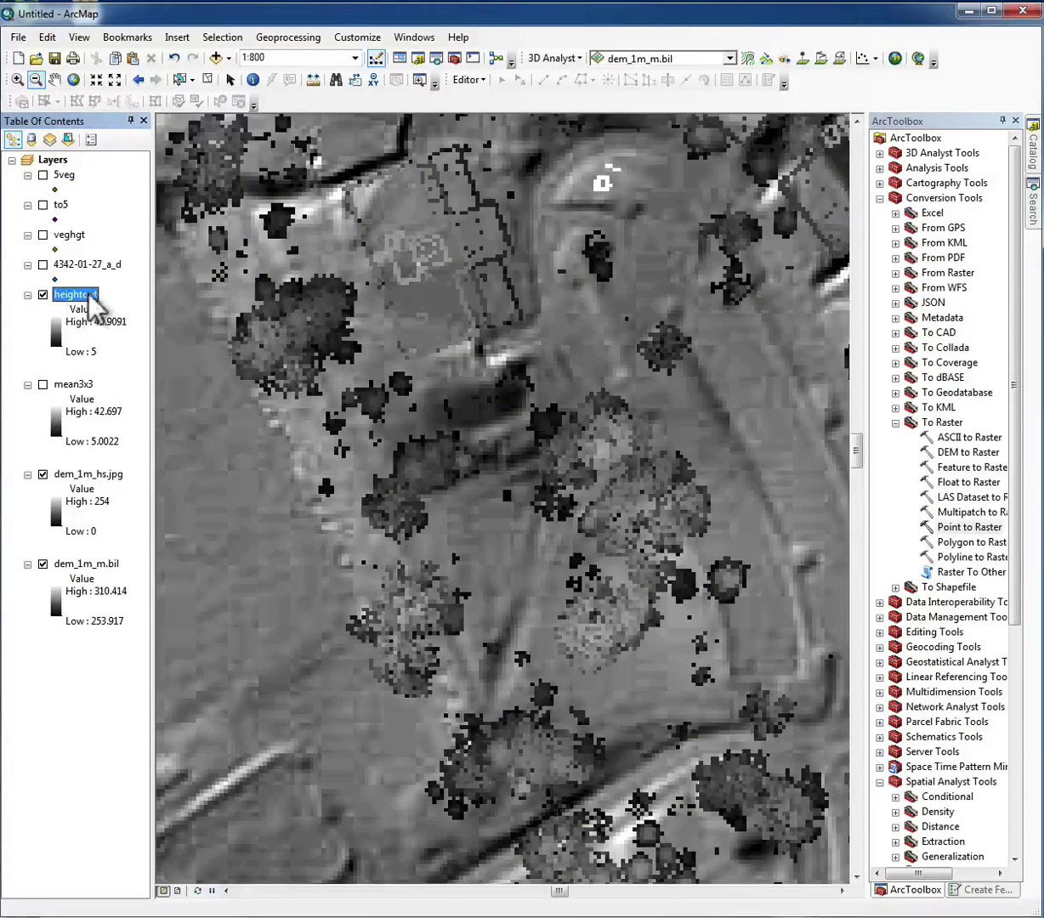
double_click(85, 294)
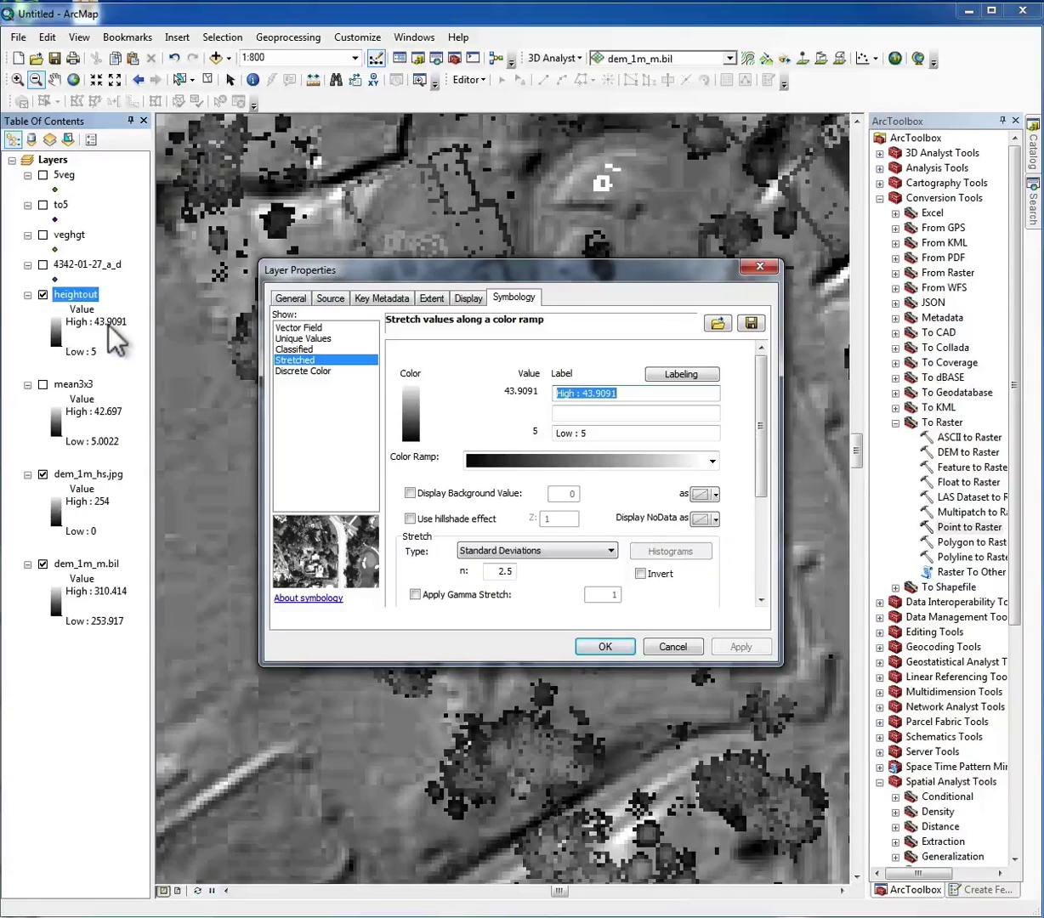
click(712, 461)
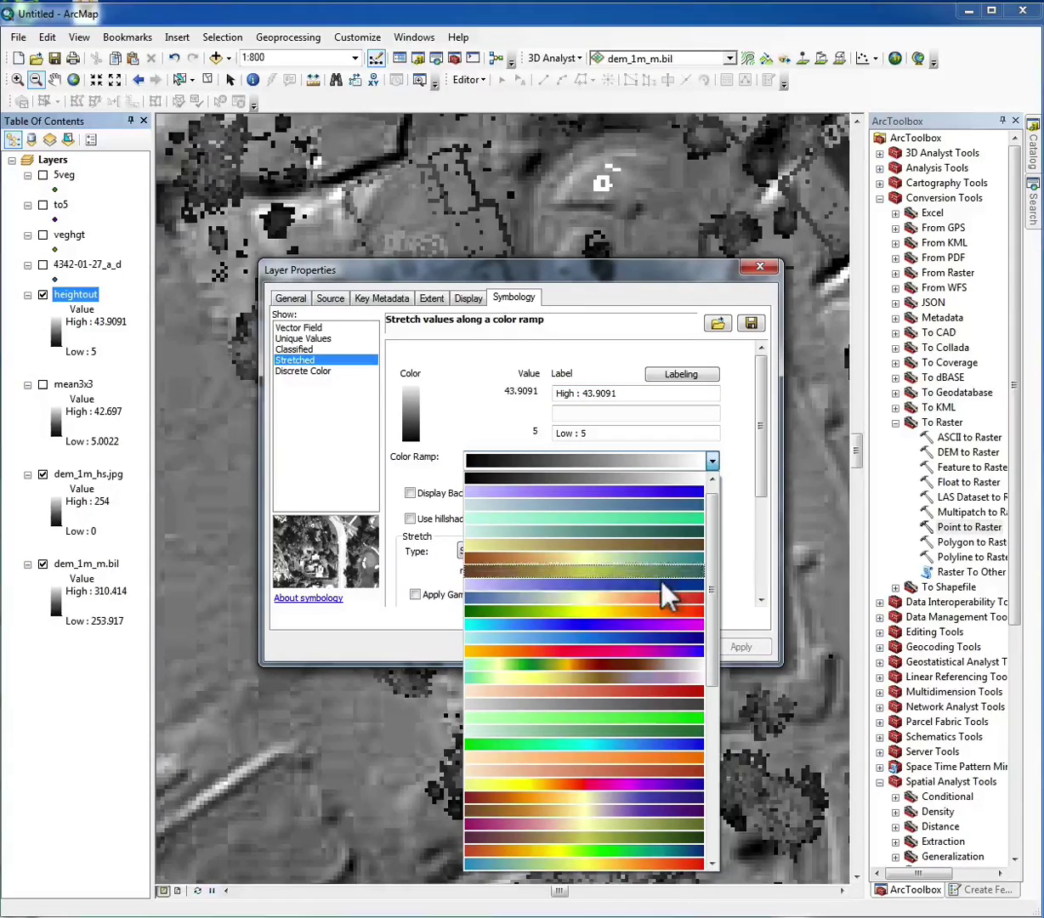
click(669, 612)
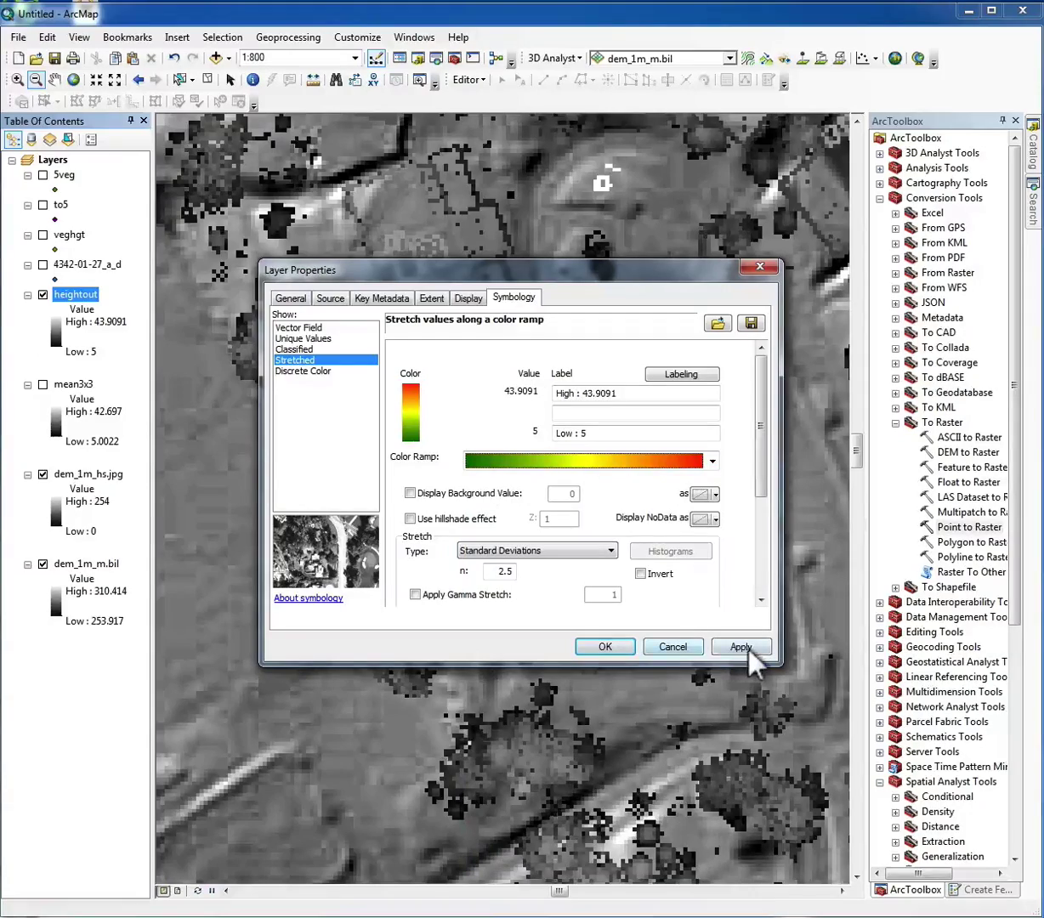
click(739, 646)
click(609, 646)
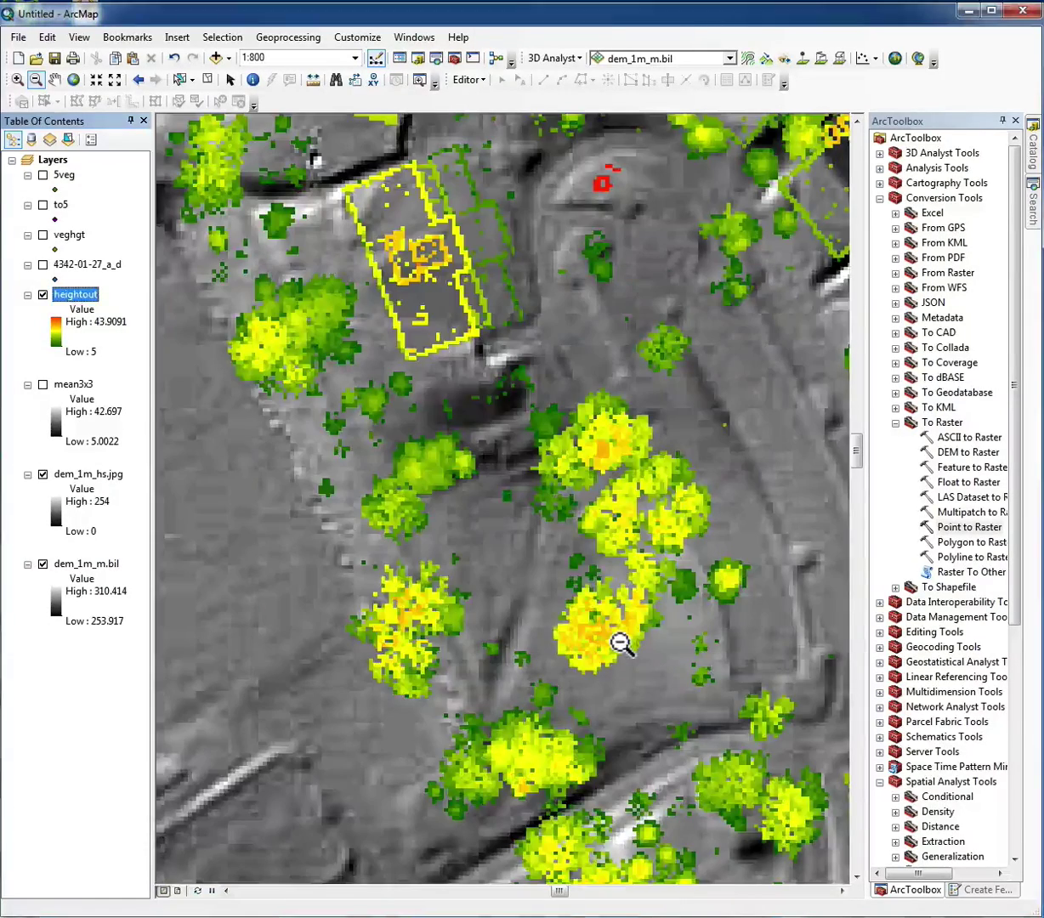
Start the Focal Statistics tool from the Neighborhood toolset with heightout as the input raster
click(17, 79)
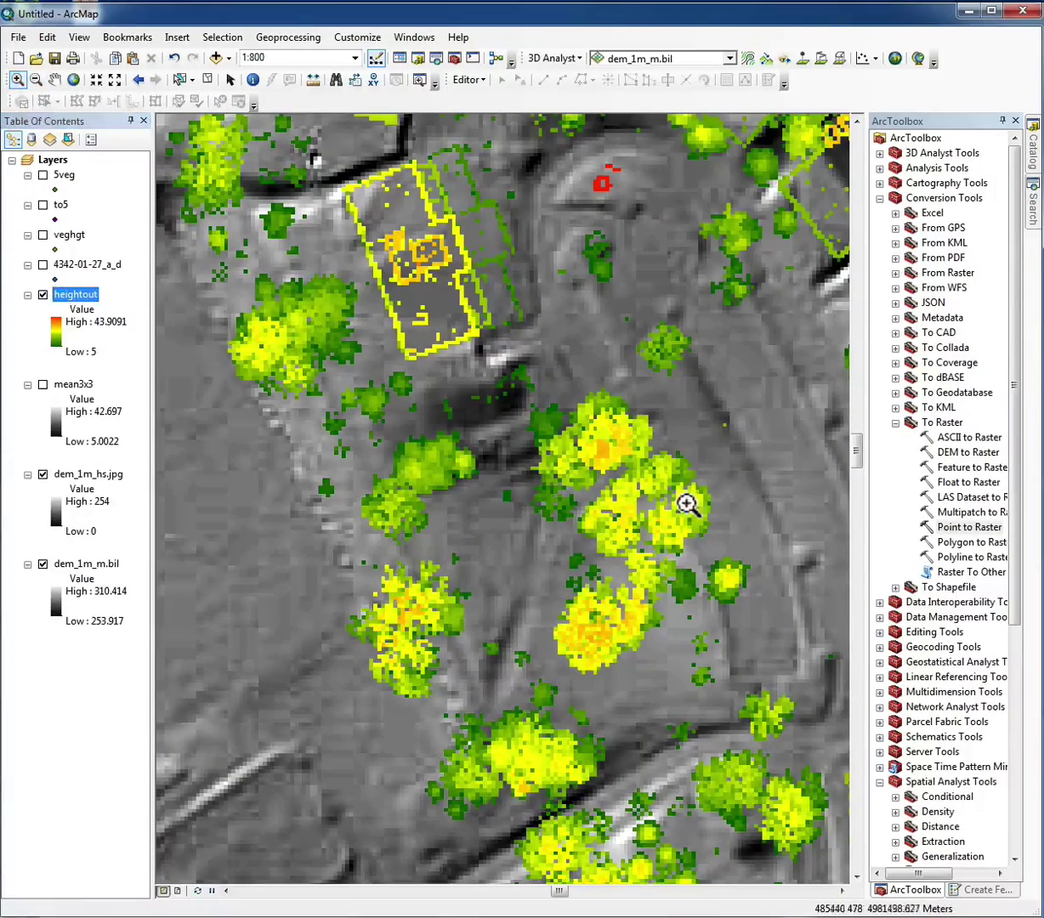
click(621, 474)
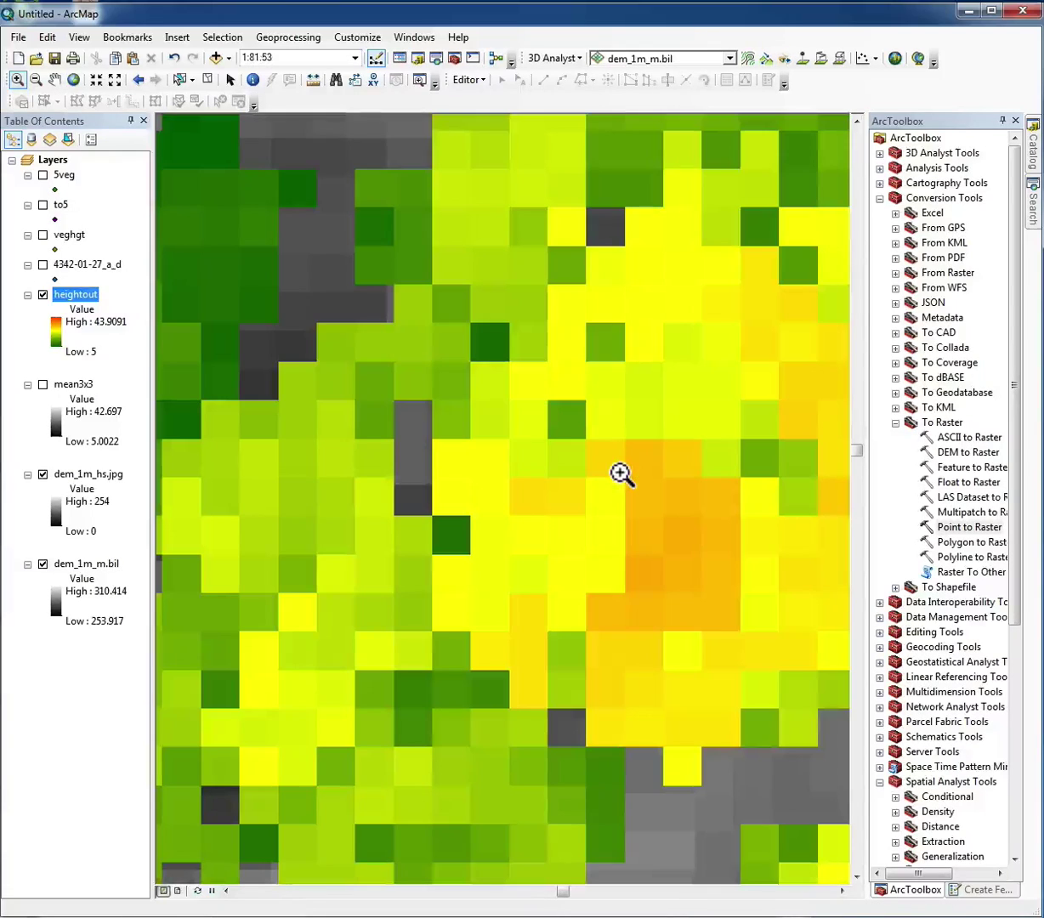
click(429, 453)
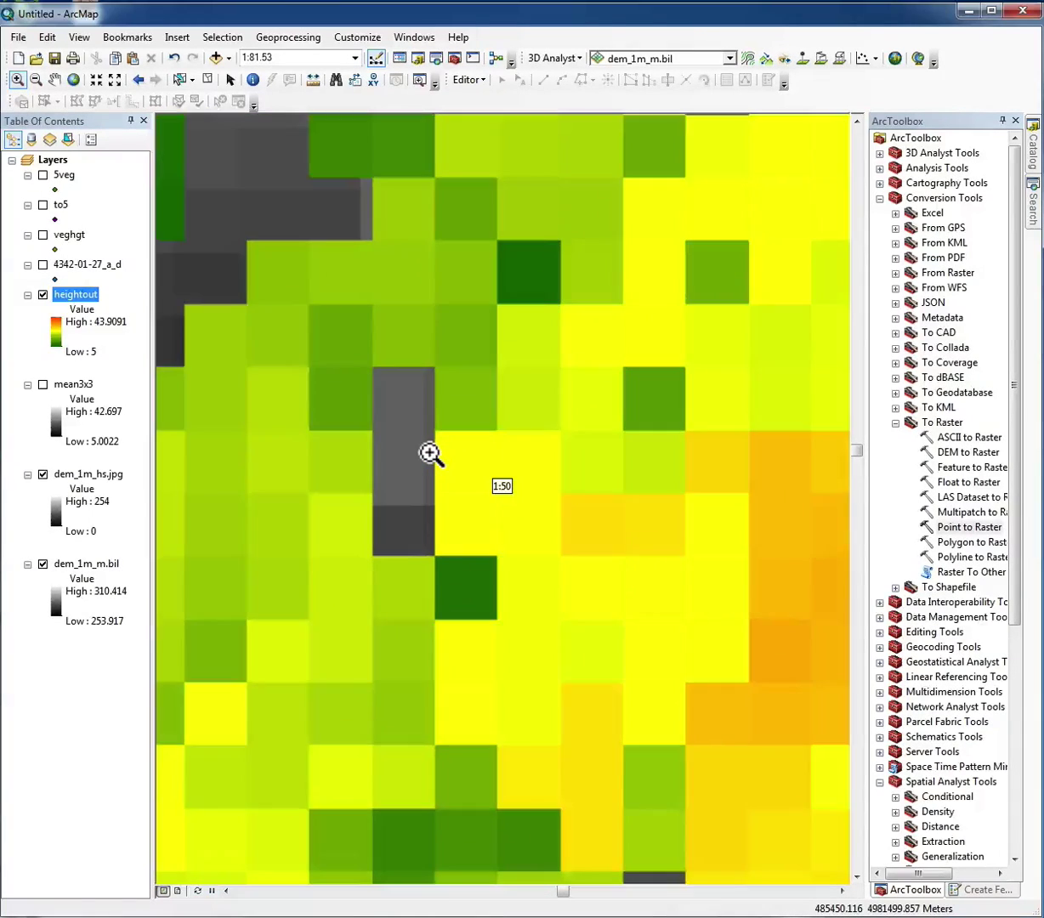
scroll(429, 453, down, 5)
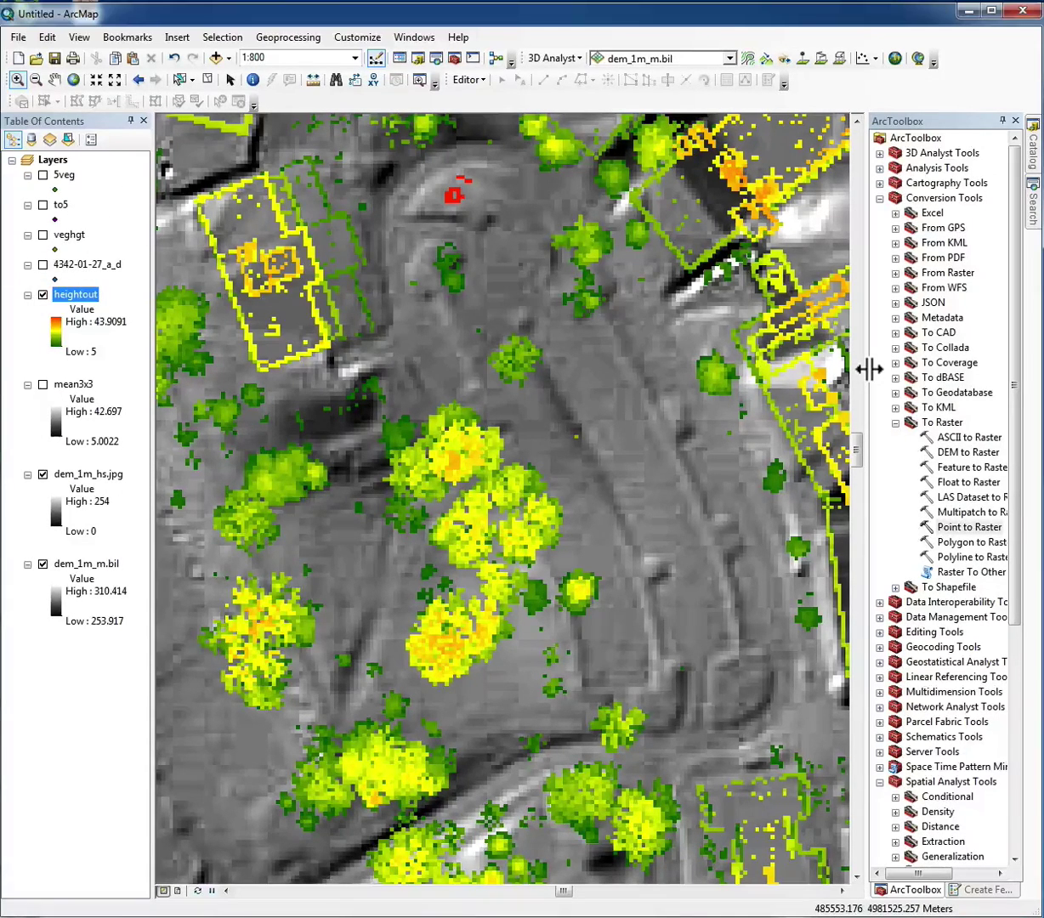
click(895, 422)
scroll(889, 621, down, 4)
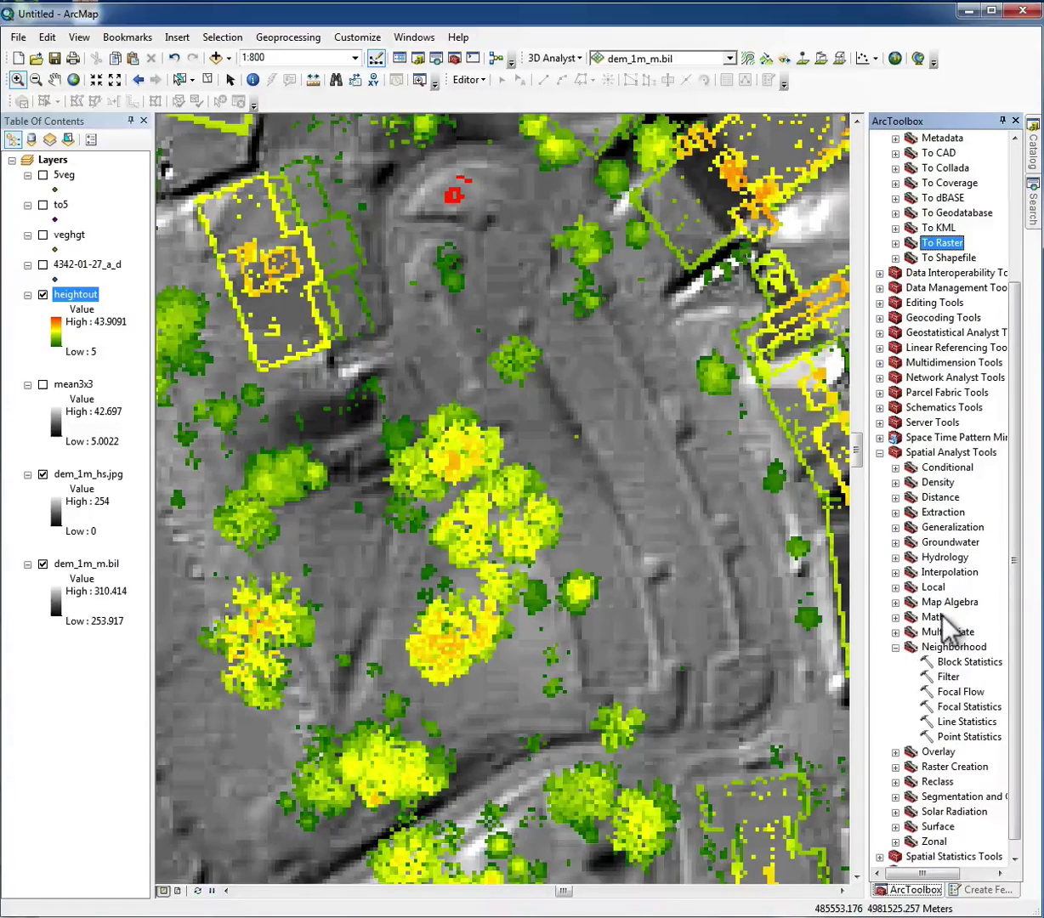
scroll(944, 625, down, 1)
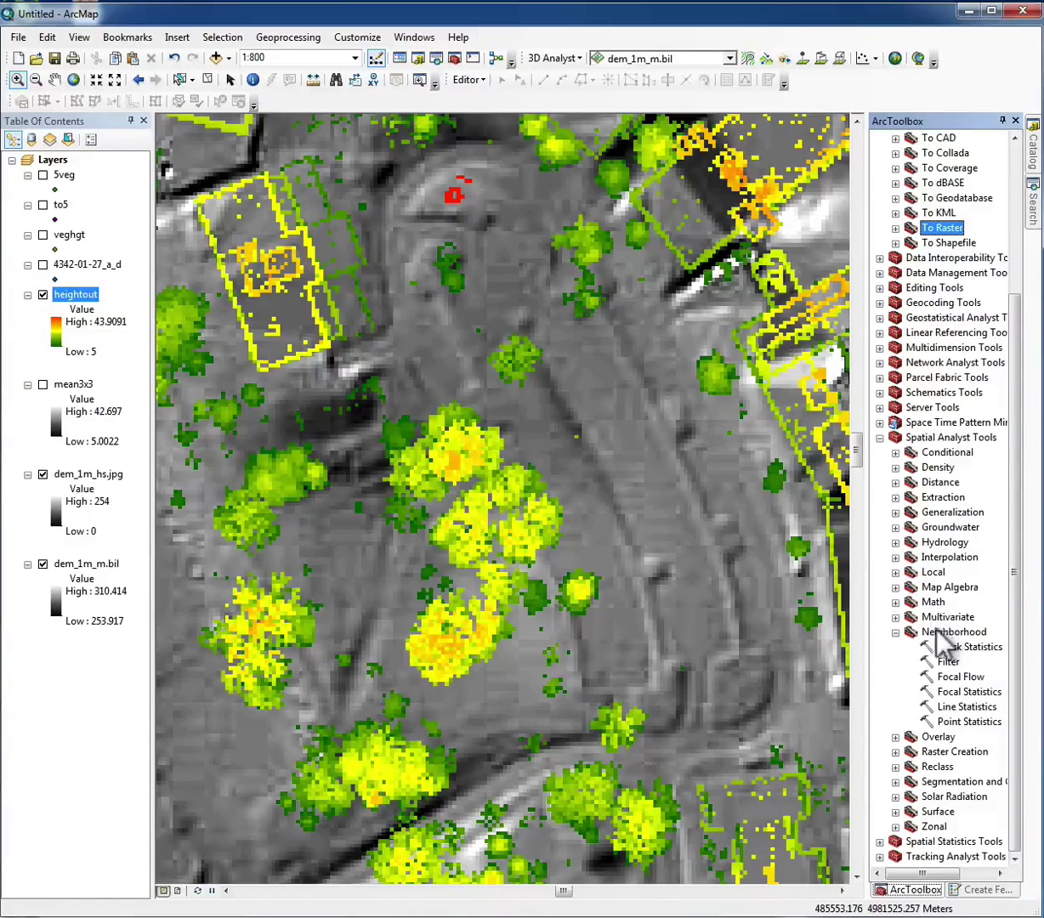
double_click(966, 692)
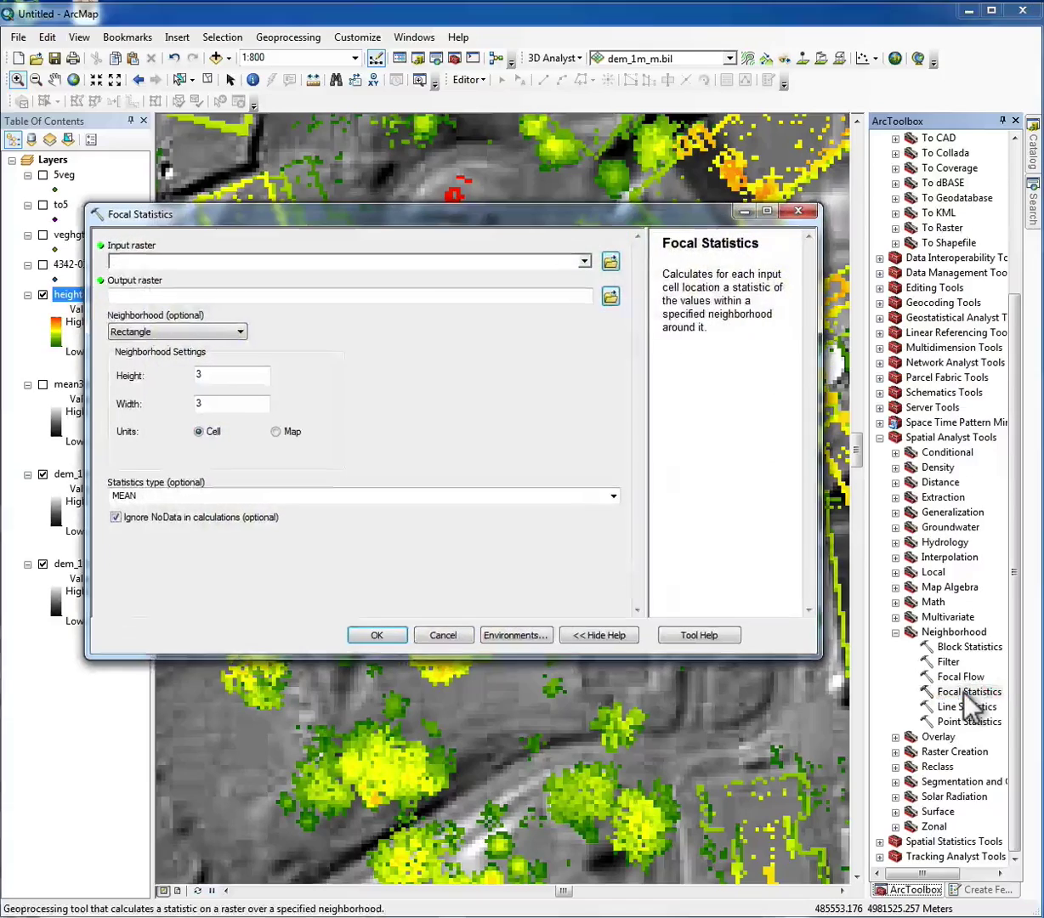
click(585, 262)
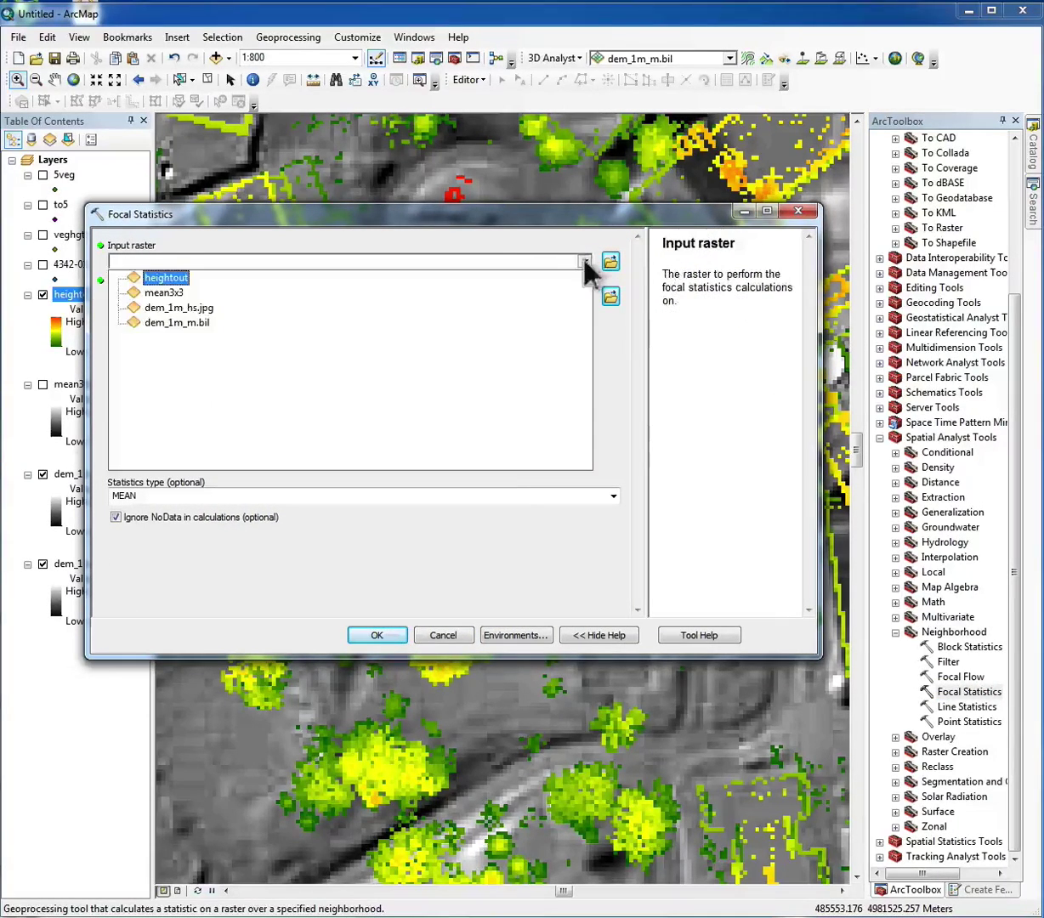
click(168, 278)
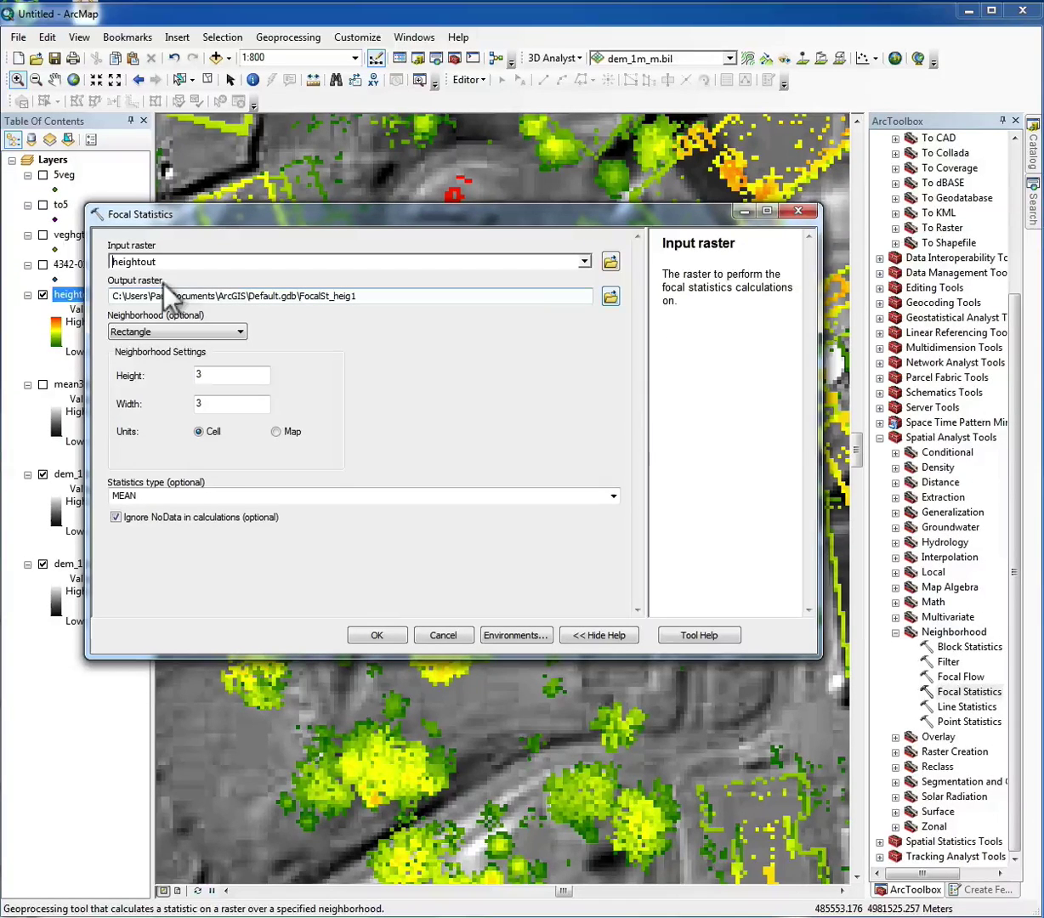
Try mean3x3 in the tallveg folder as the focal statistics output, check the statistics types, and close the tool without running it
click(609, 296)
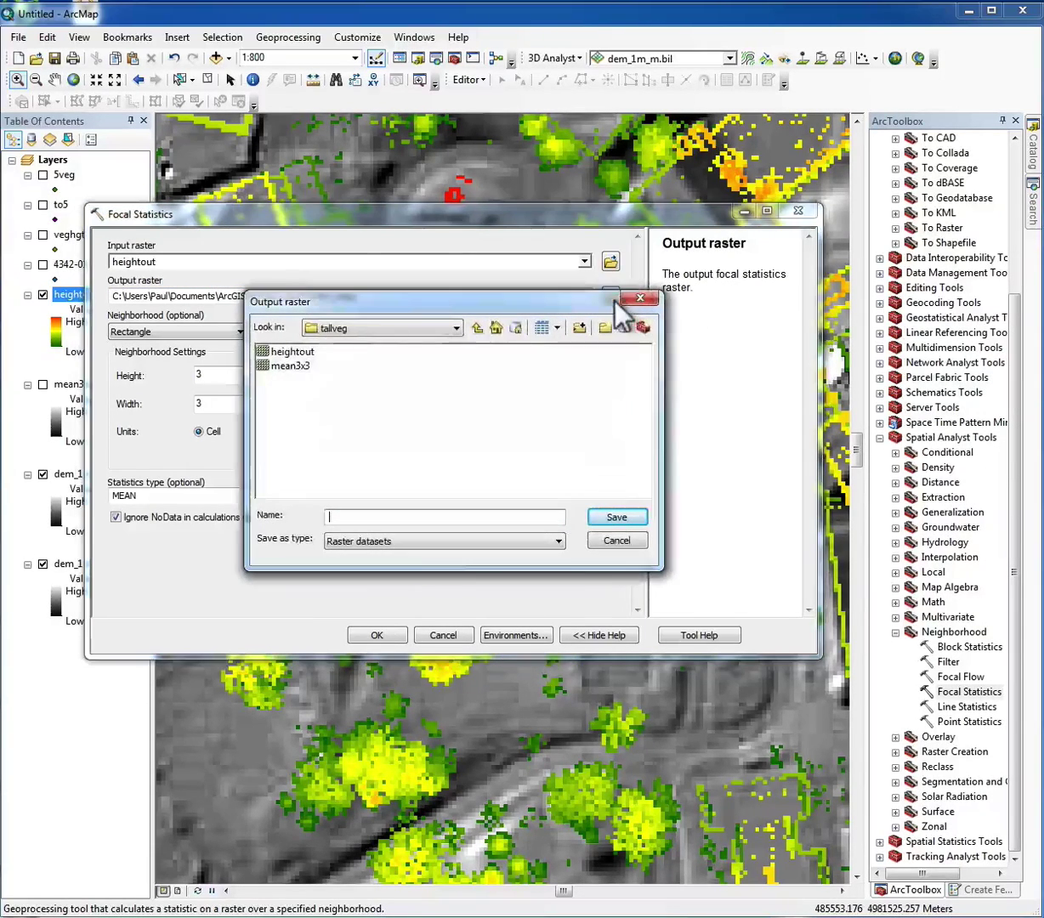
click(291, 366)
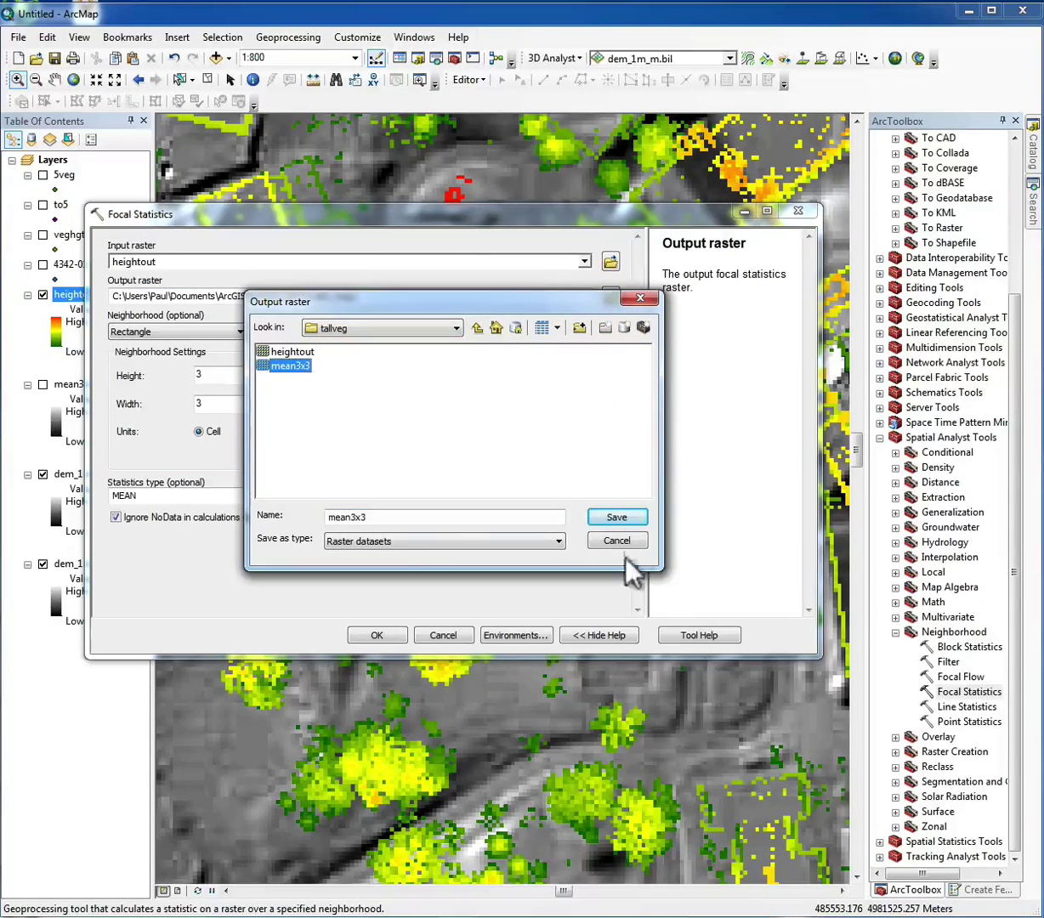
click(618, 517)
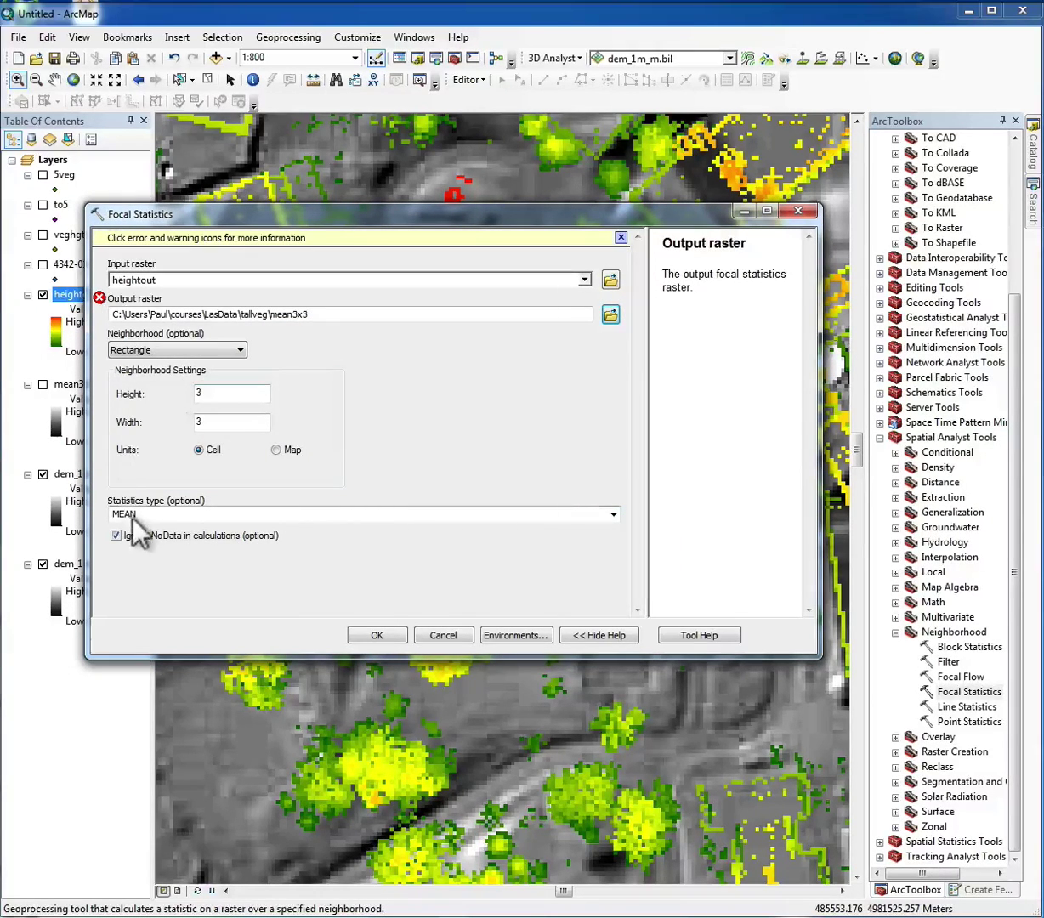
click(613, 515)
click(613, 515)
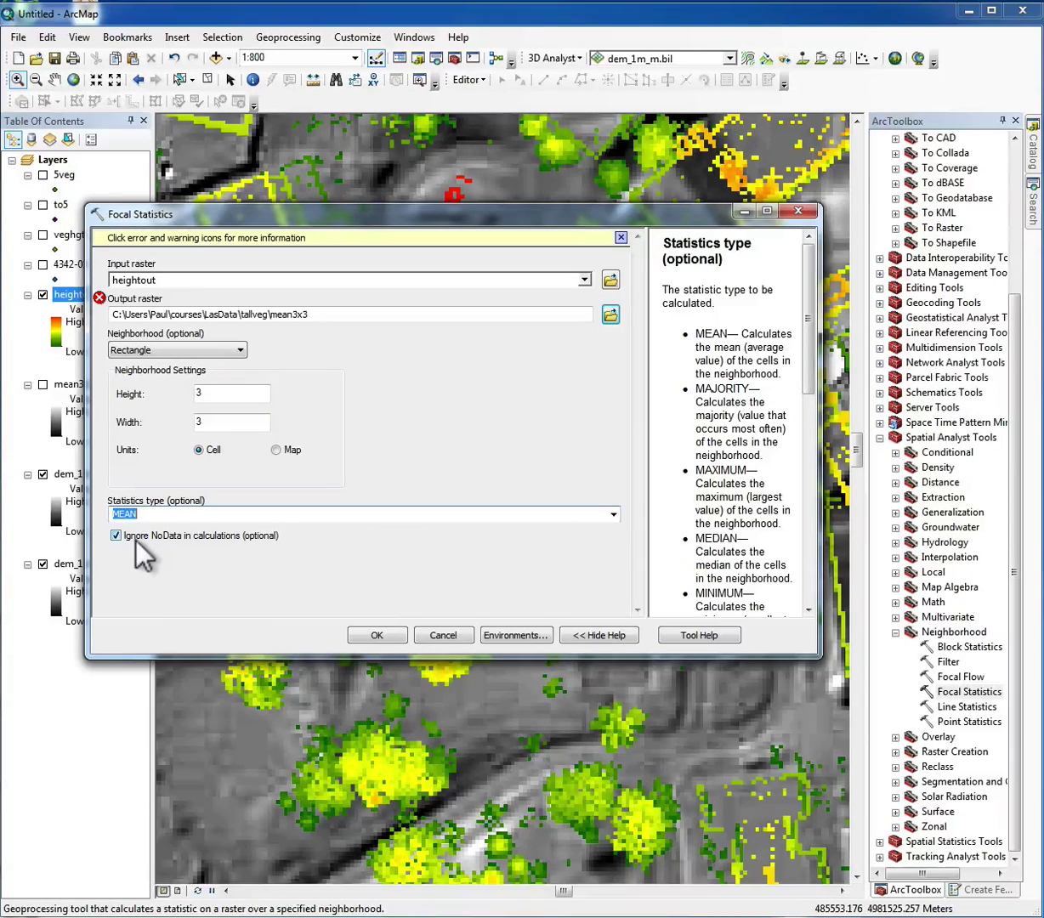
click(797, 211)
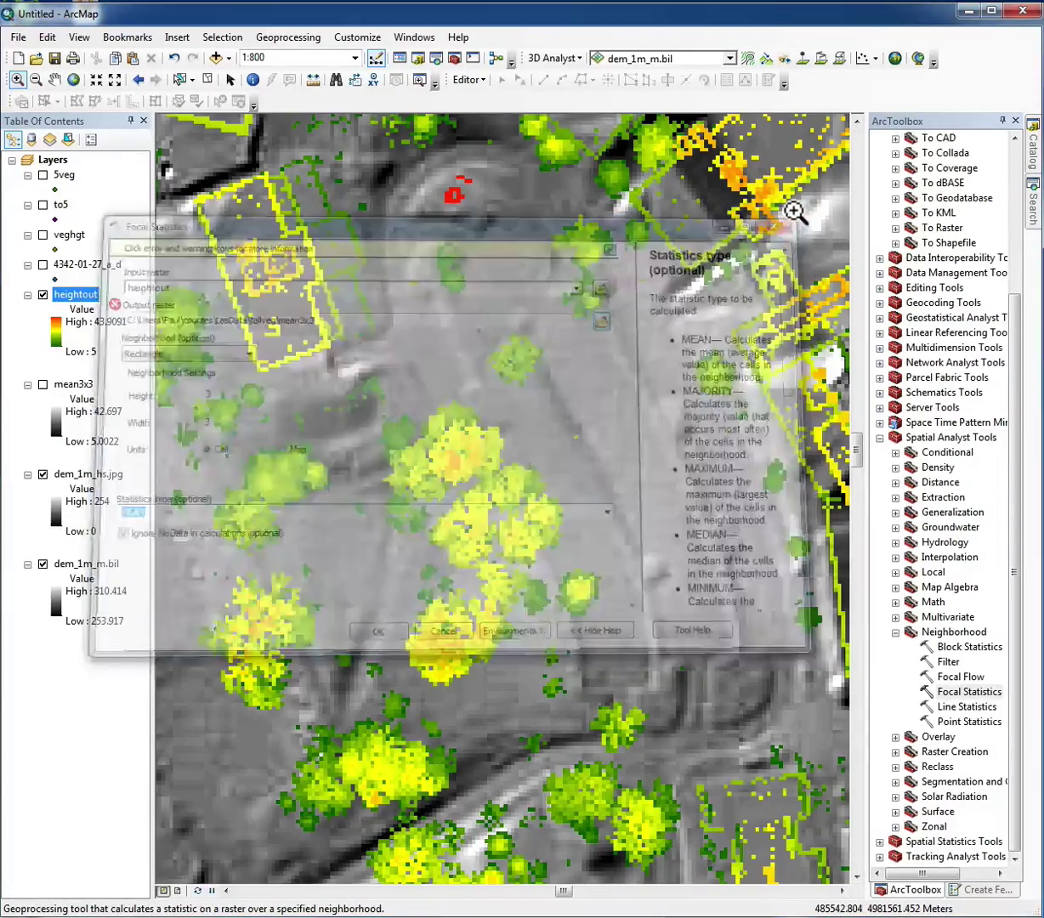
Move the mean3x3 layer above heightout and switch its visibility on and off to compare the two rasters
drag(47, 386, 62, 287)
click(42, 295)
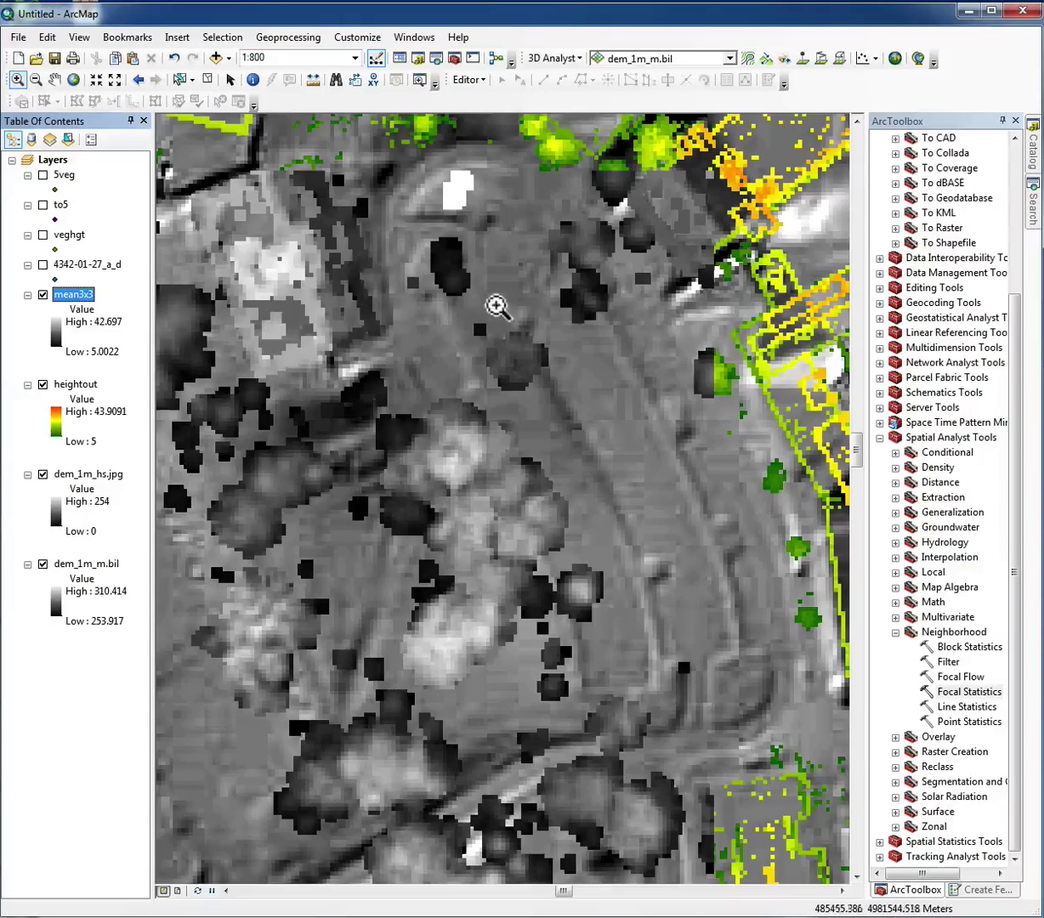
click(43, 296)
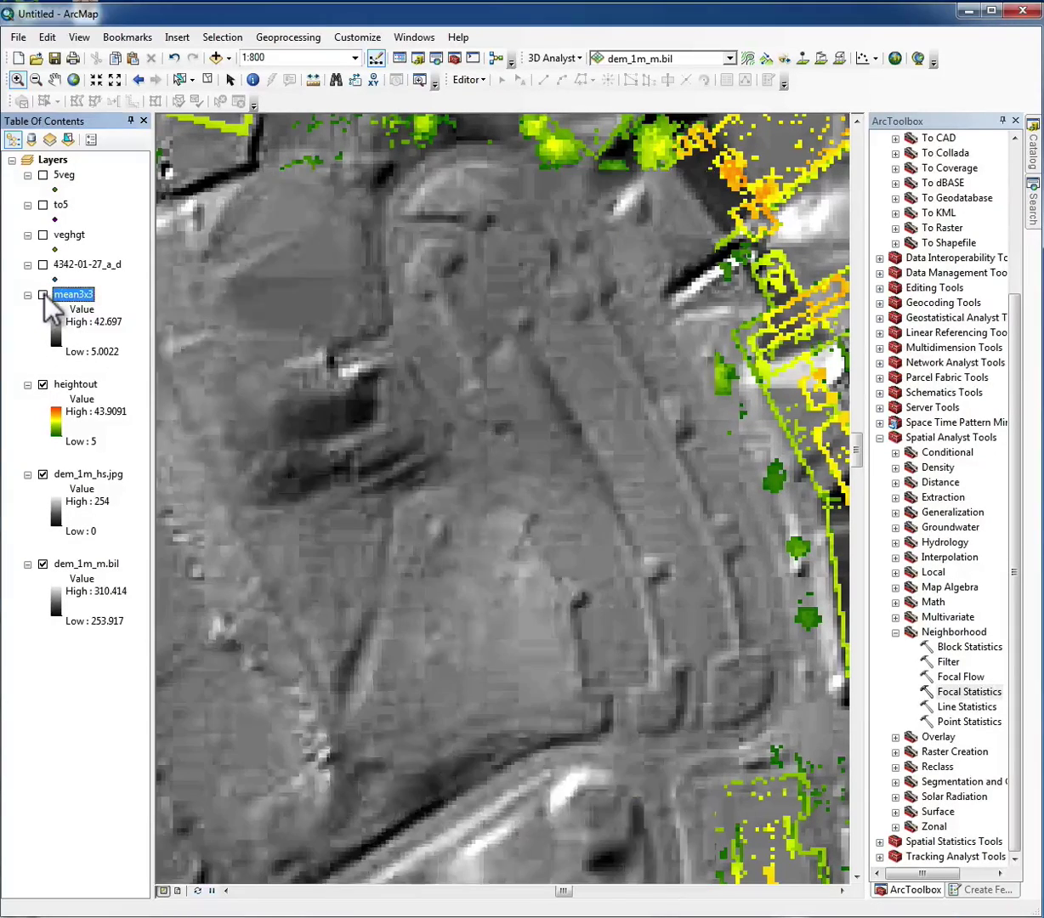
click(43, 295)
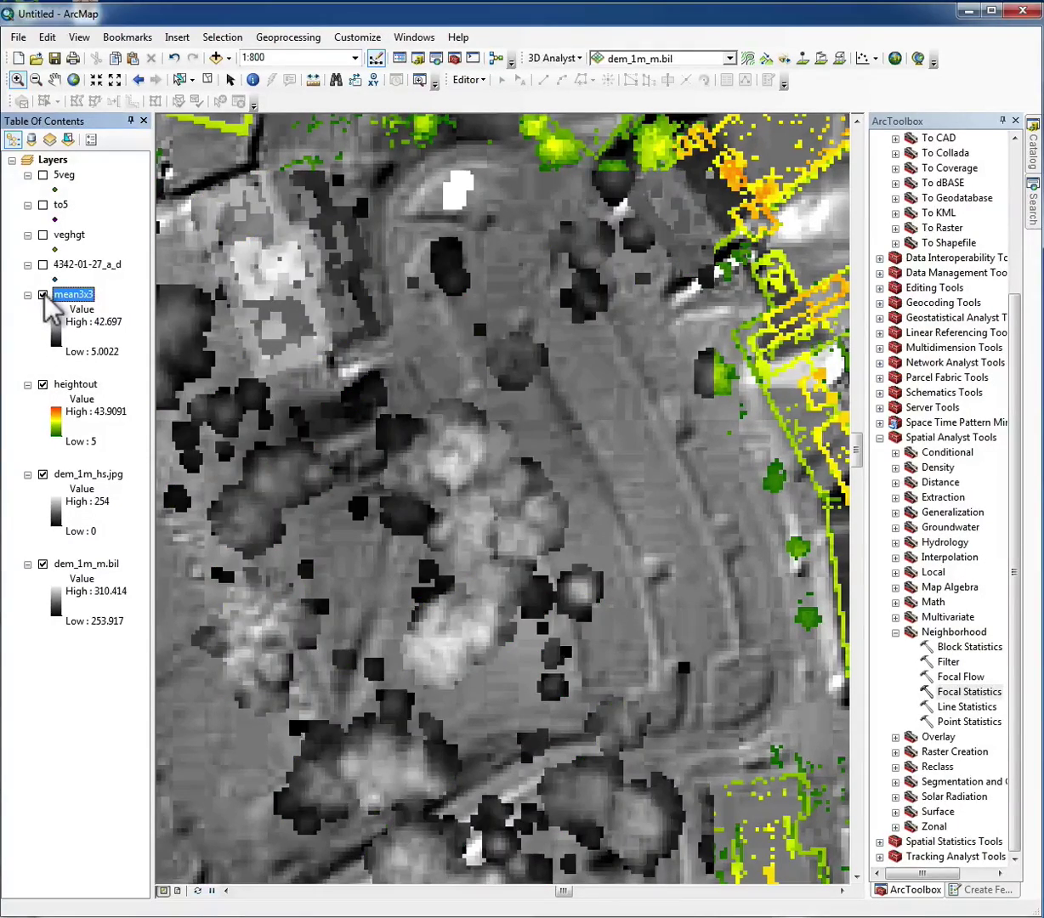
click(42, 295)
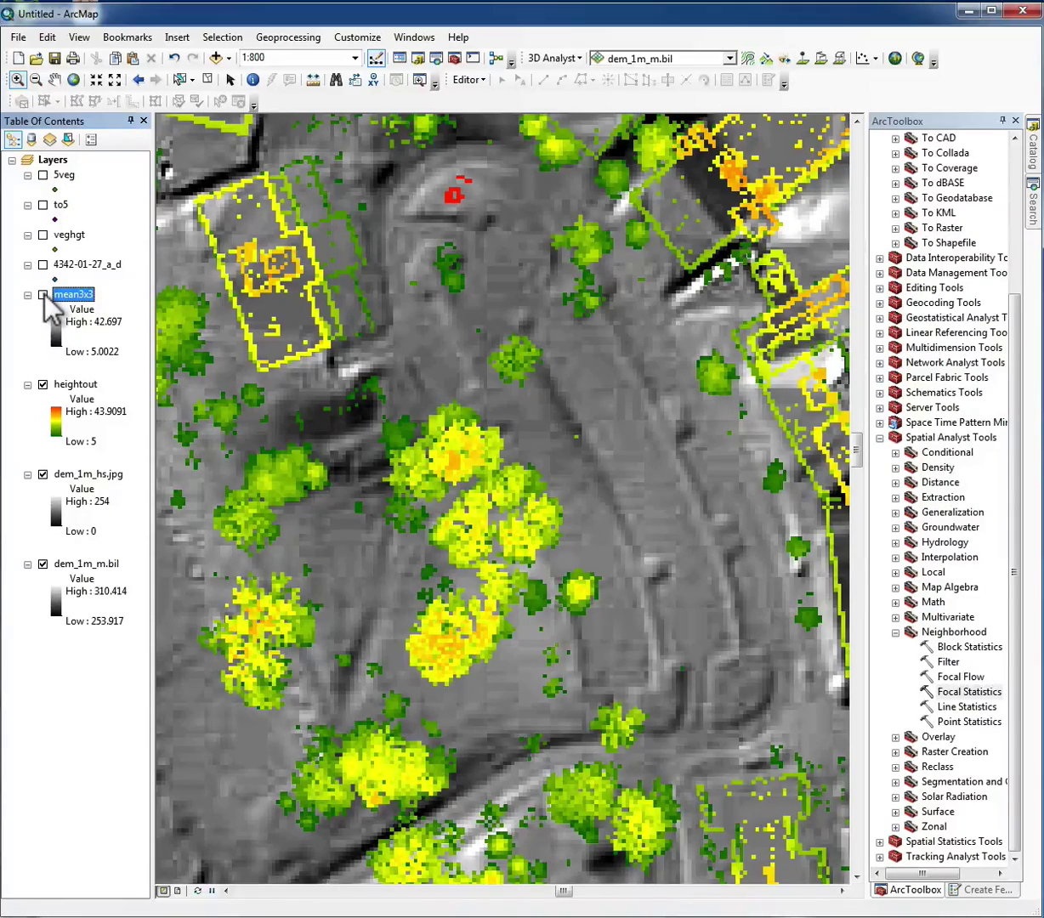
click(43, 295)
click(42, 295)
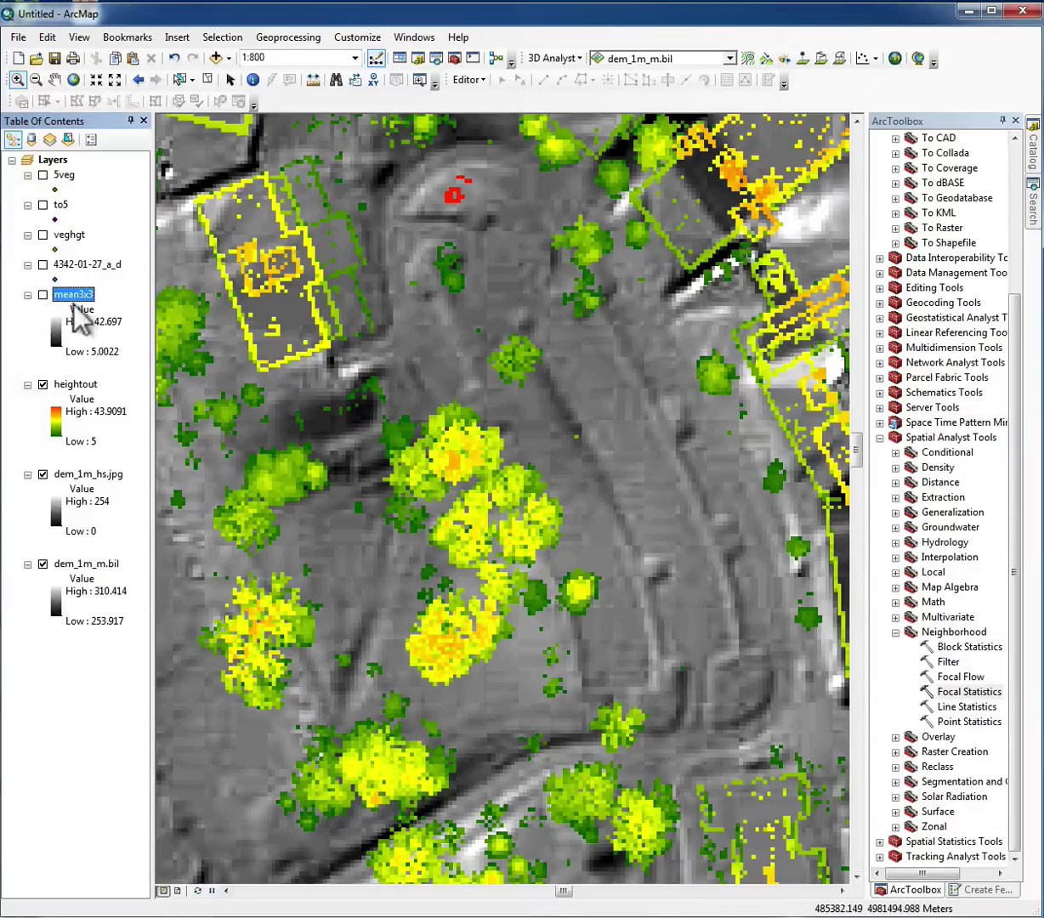
Symbolize mean3x3 with the blue-yellow-red color ramp and display it in place of heightout
double_click(80, 296)
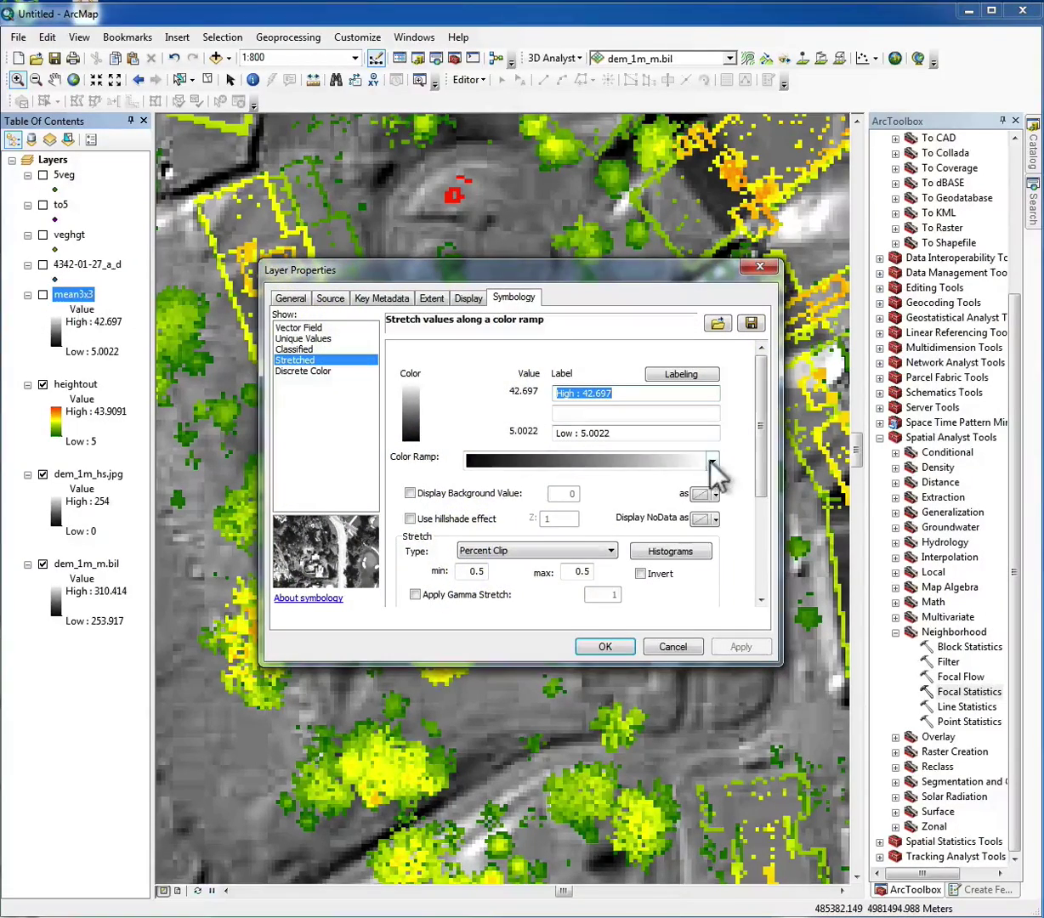
click(712, 462)
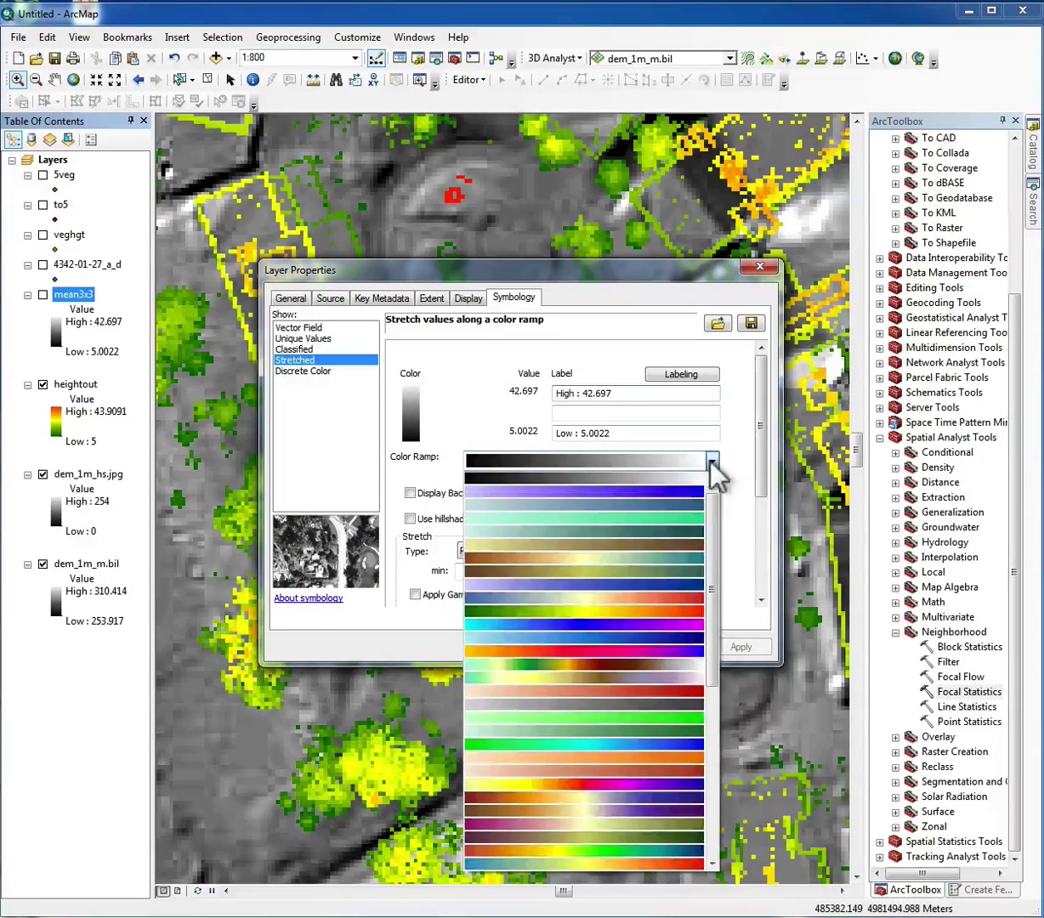
click(660, 597)
click(740, 647)
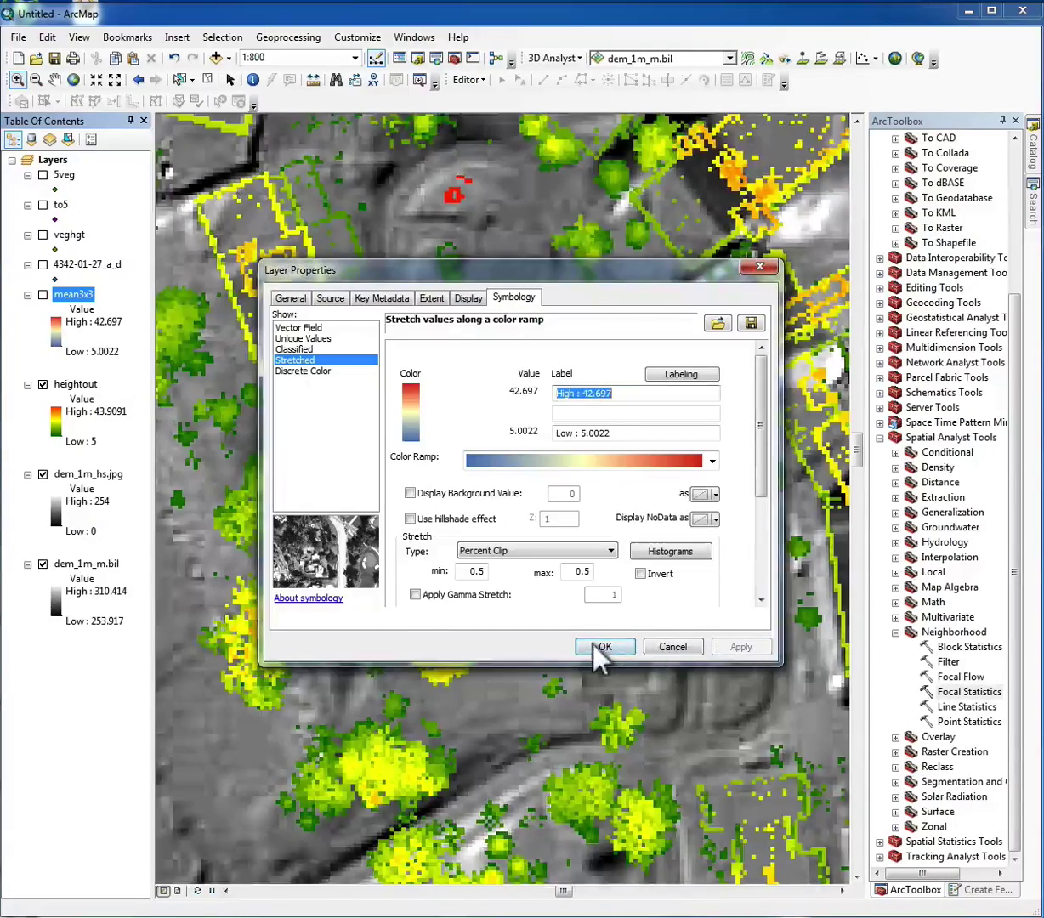
click(605, 647)
click(43, 295)
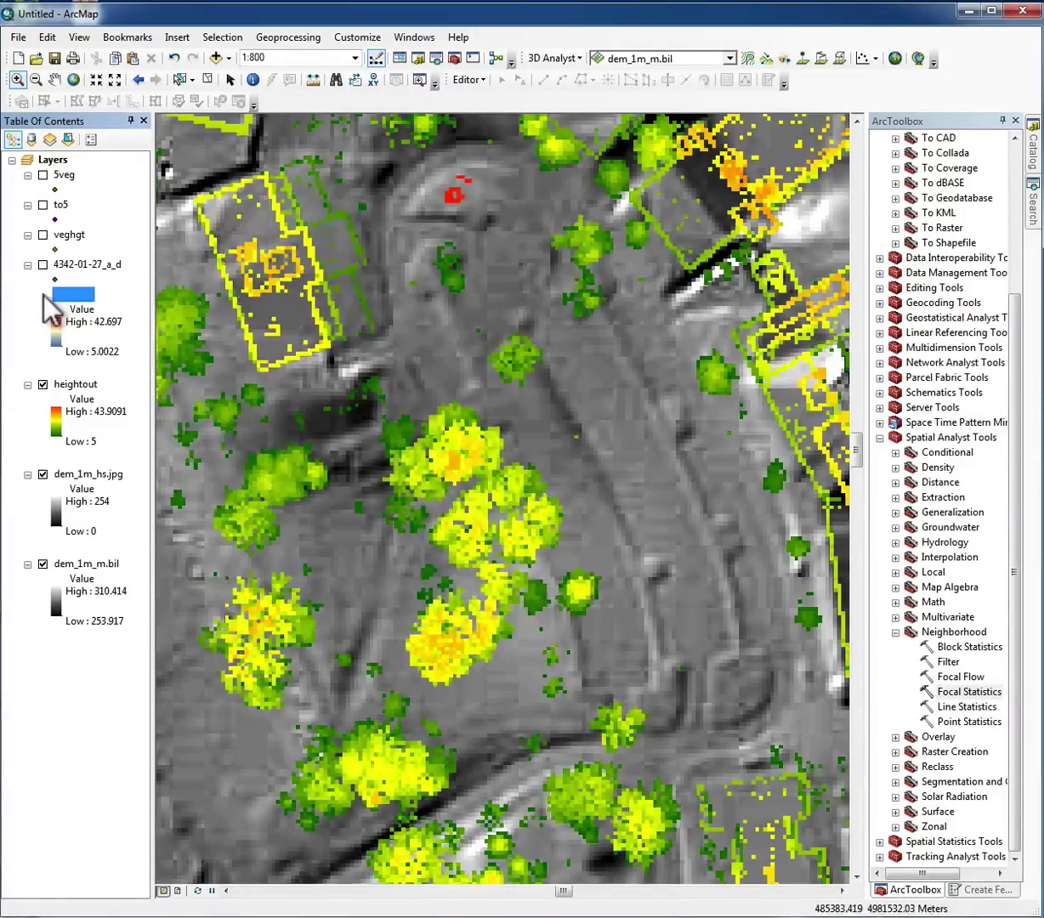
click(42, 384)
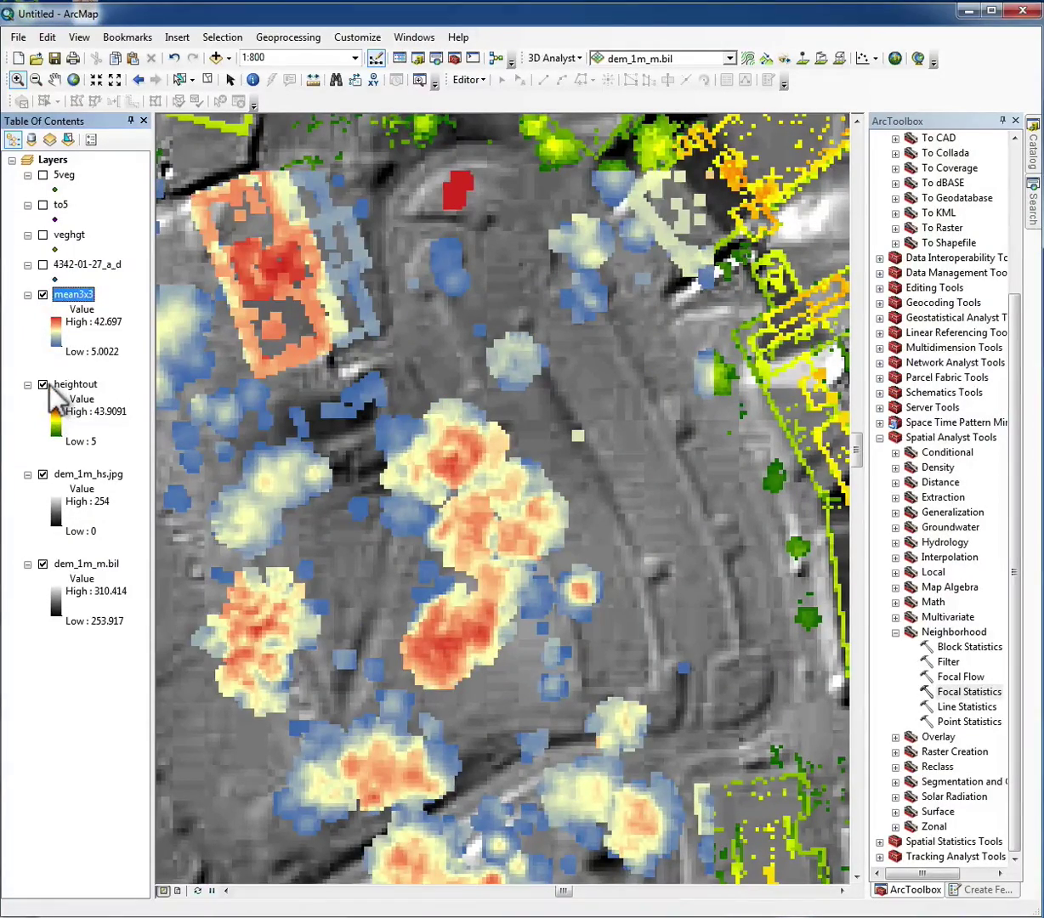